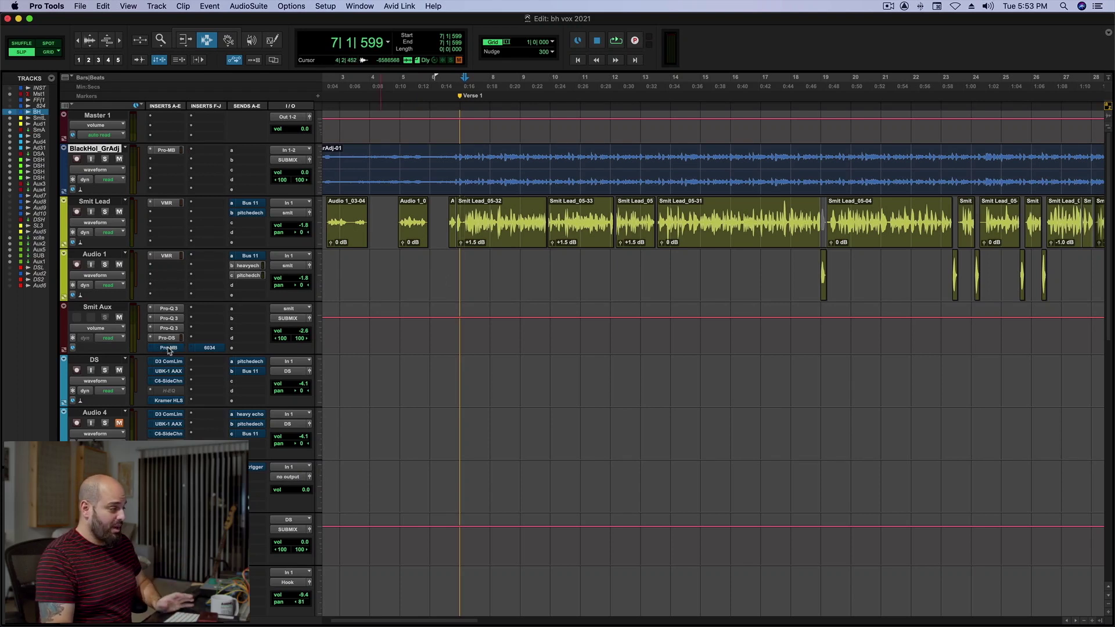
Open the 6034 Ultimate Multi-Band on Smit Aux and audition the verse with the plug-in bypassed and active
click(213, 348)
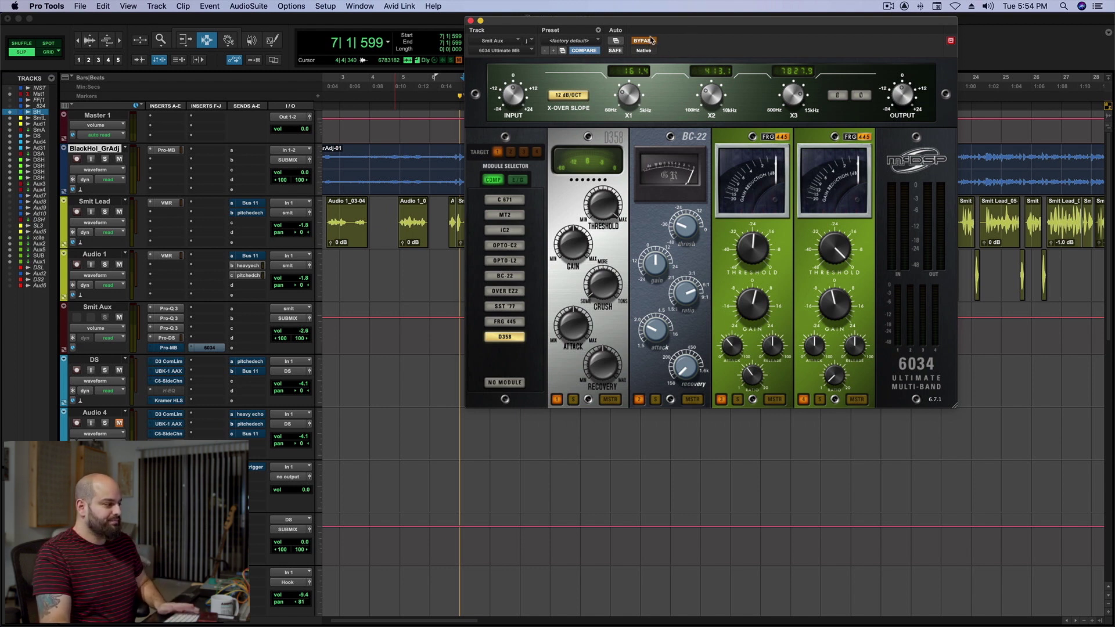
key(space)
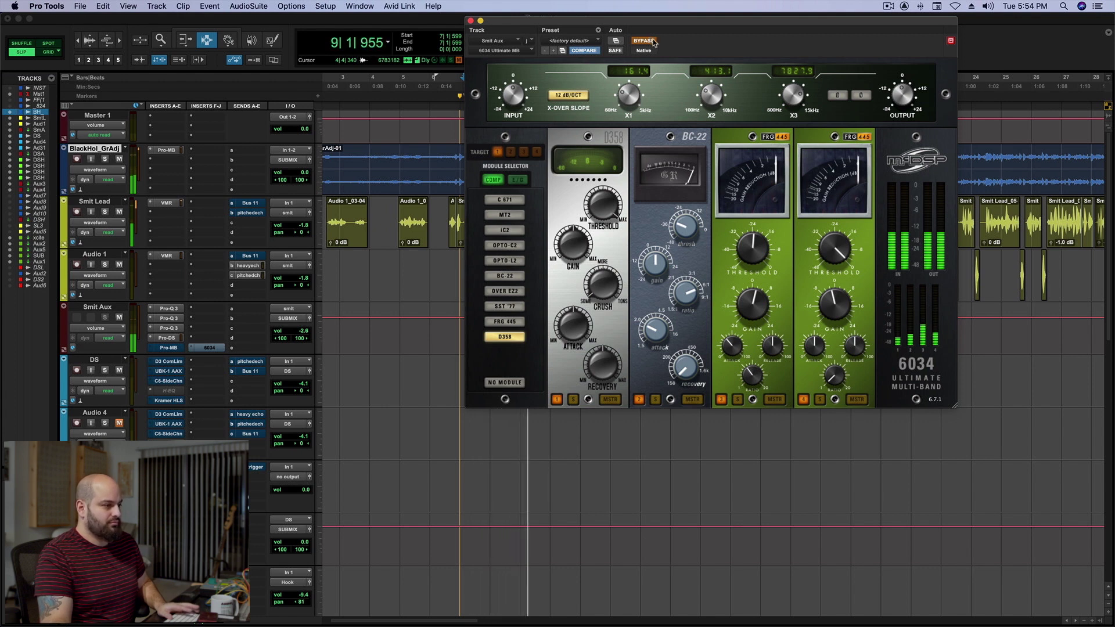
key(space)
click(644, 41)
key(space)
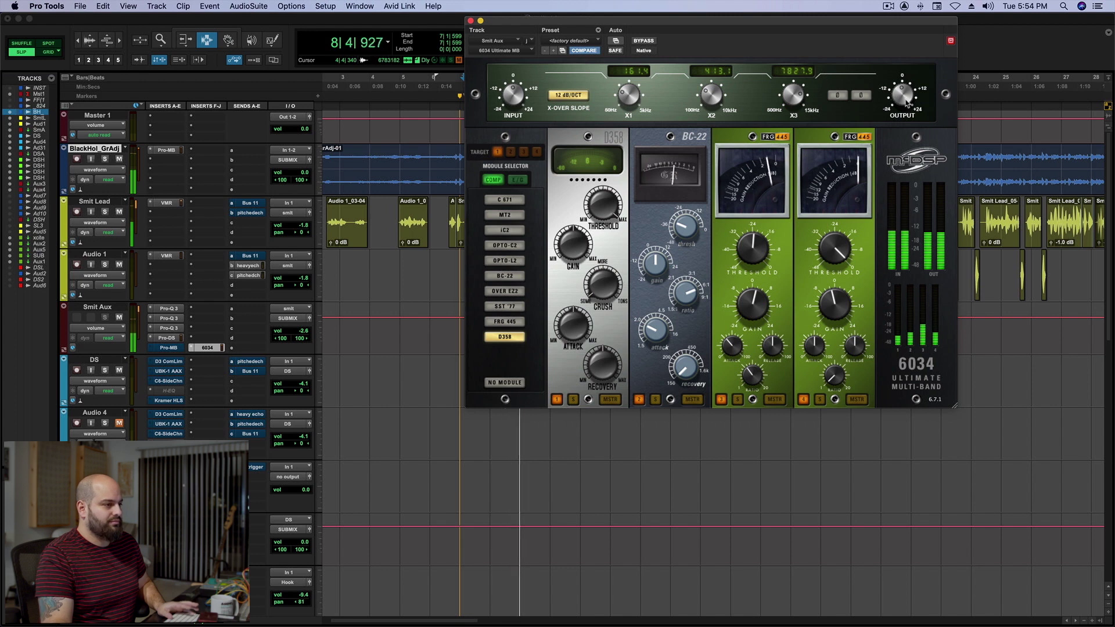
click(907, 102)
key(space)
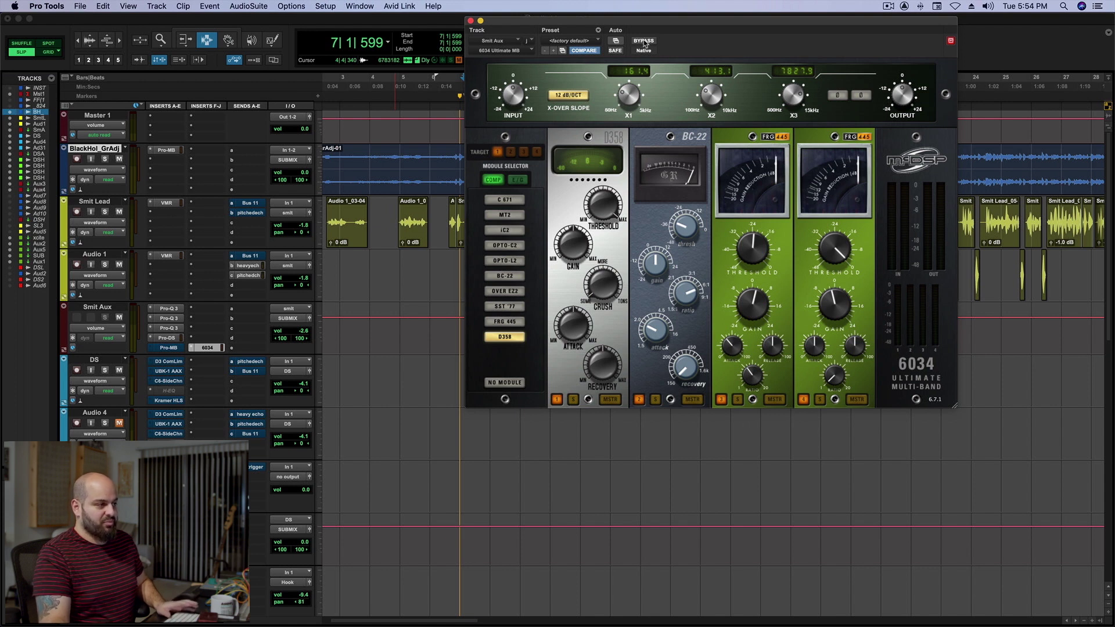
Play from Verse 1 and alternate the 6034 between active and bypassed to compare the compressed vocal
key(space)
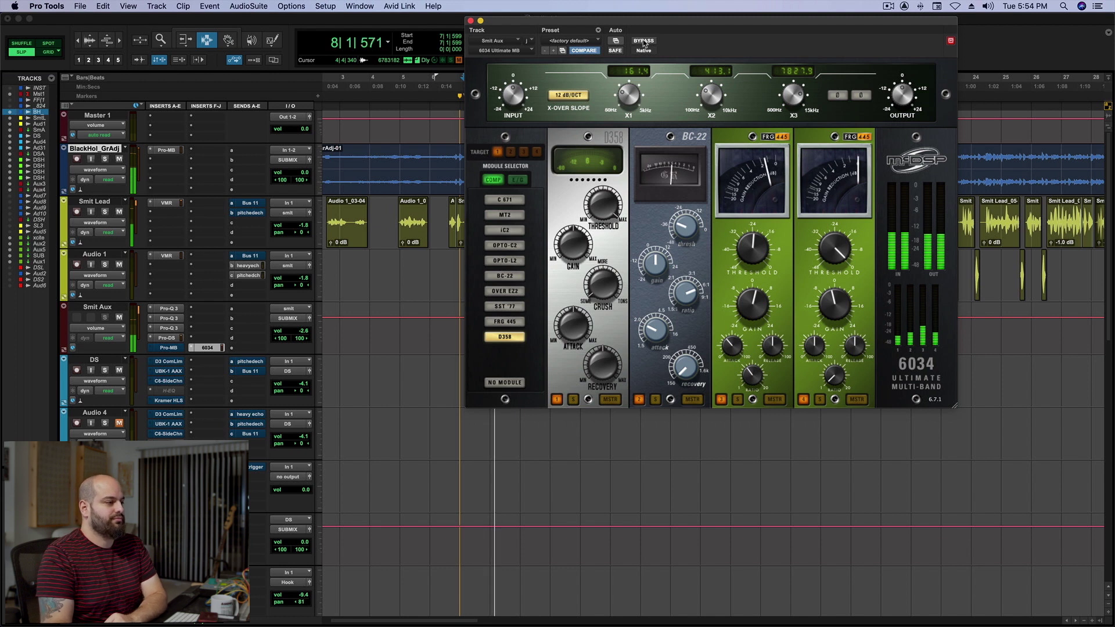
click(644, 40)
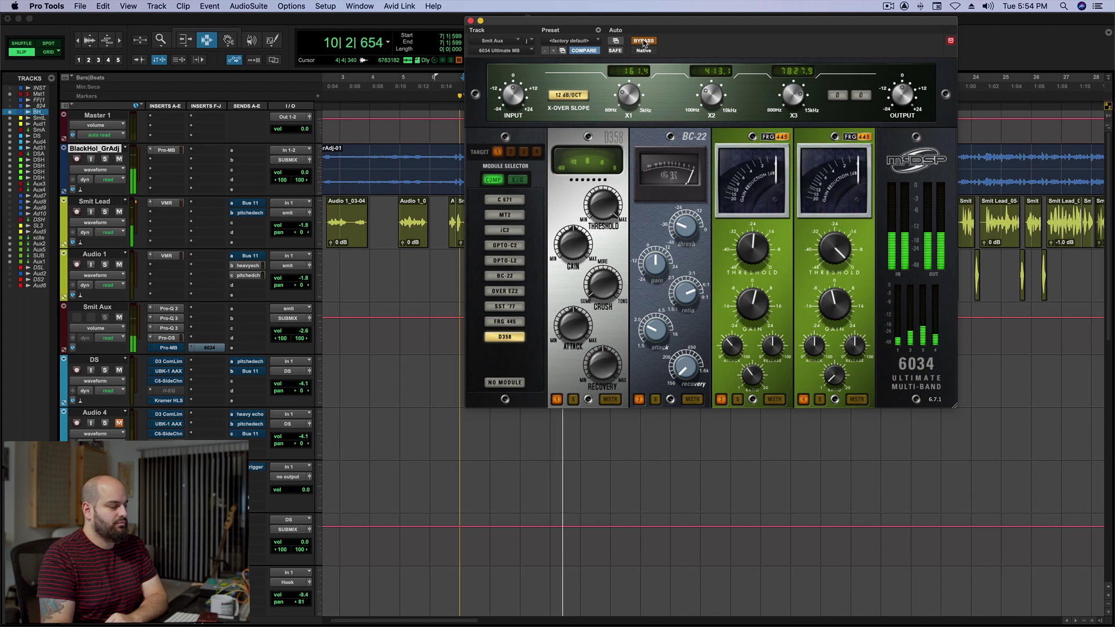
click(644, 41)
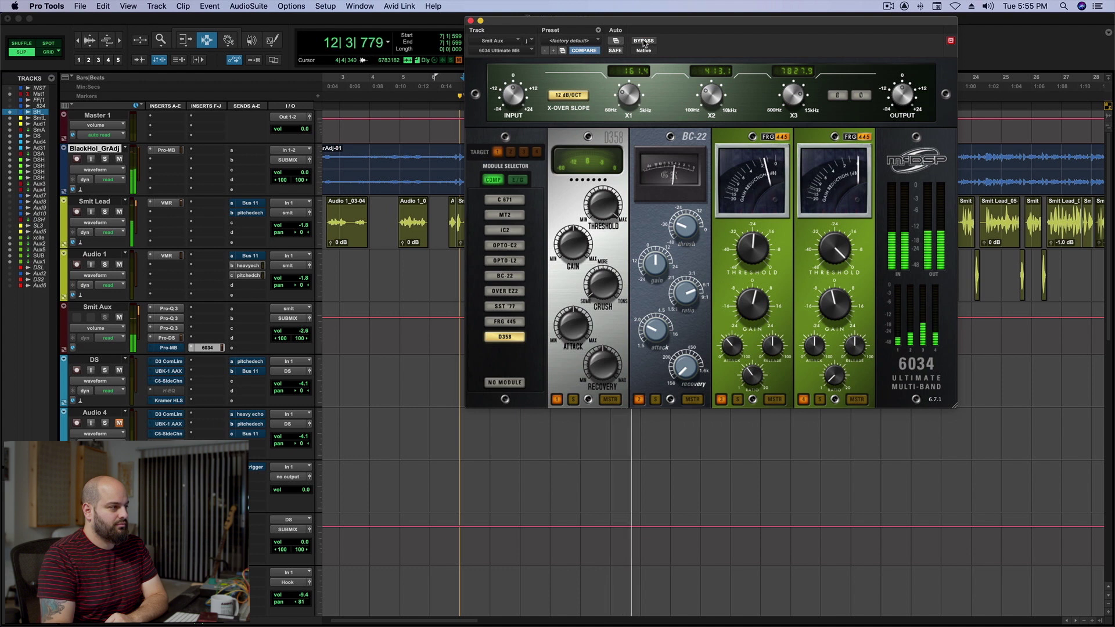
click(644, 41)
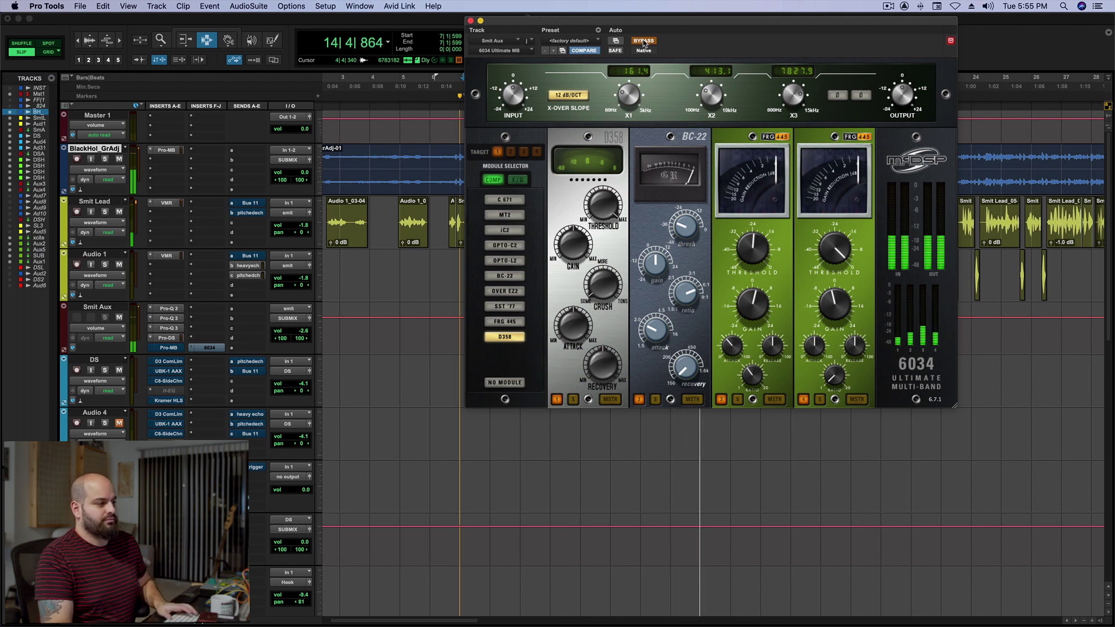
key(space)
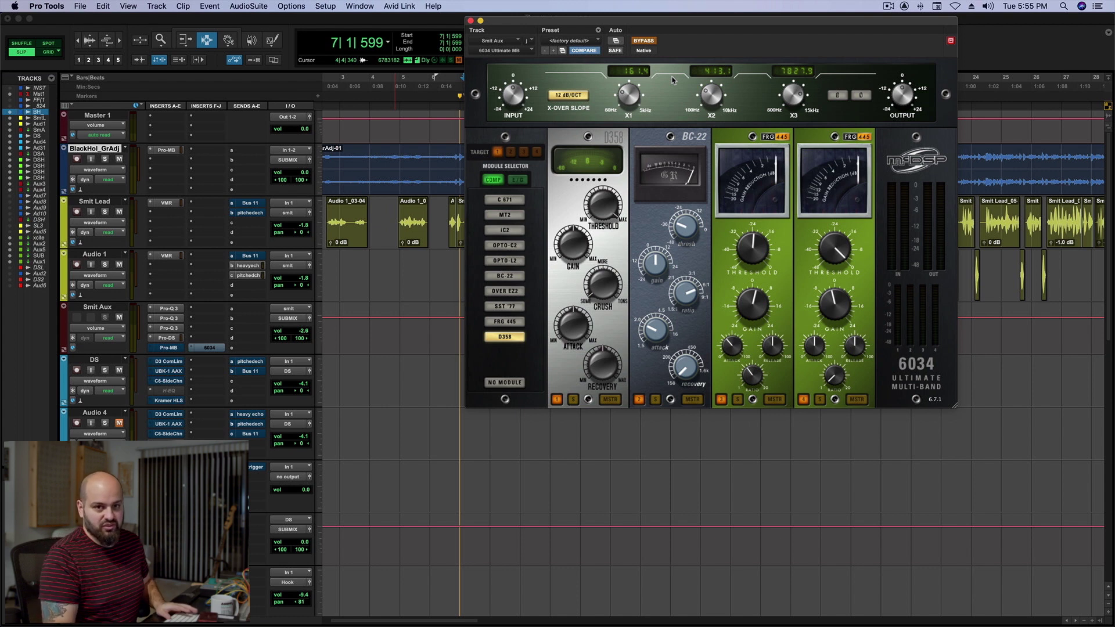
Replay the verse starting with the 6034 bypassed and re-engage it during playback
key(space)
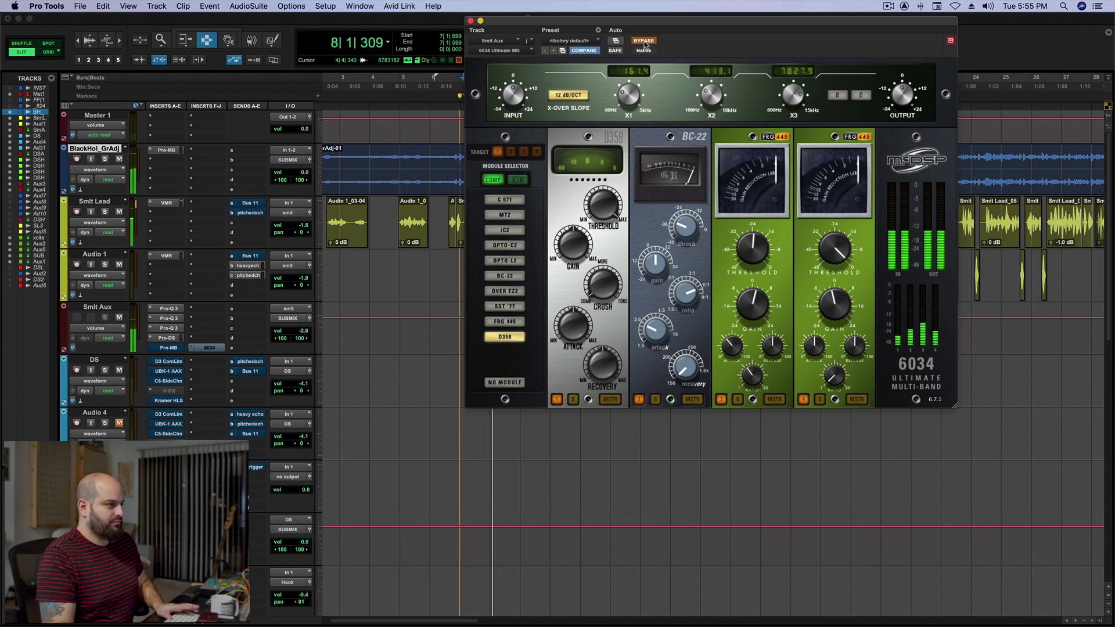
click(643, 41)
key(space)
key(space)
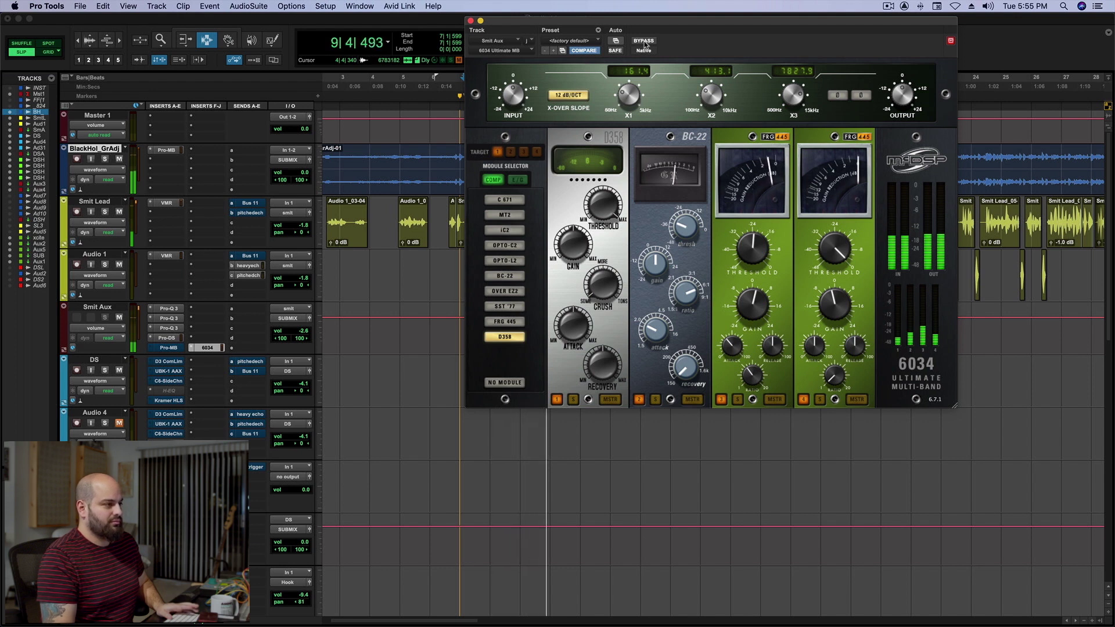
key(space)
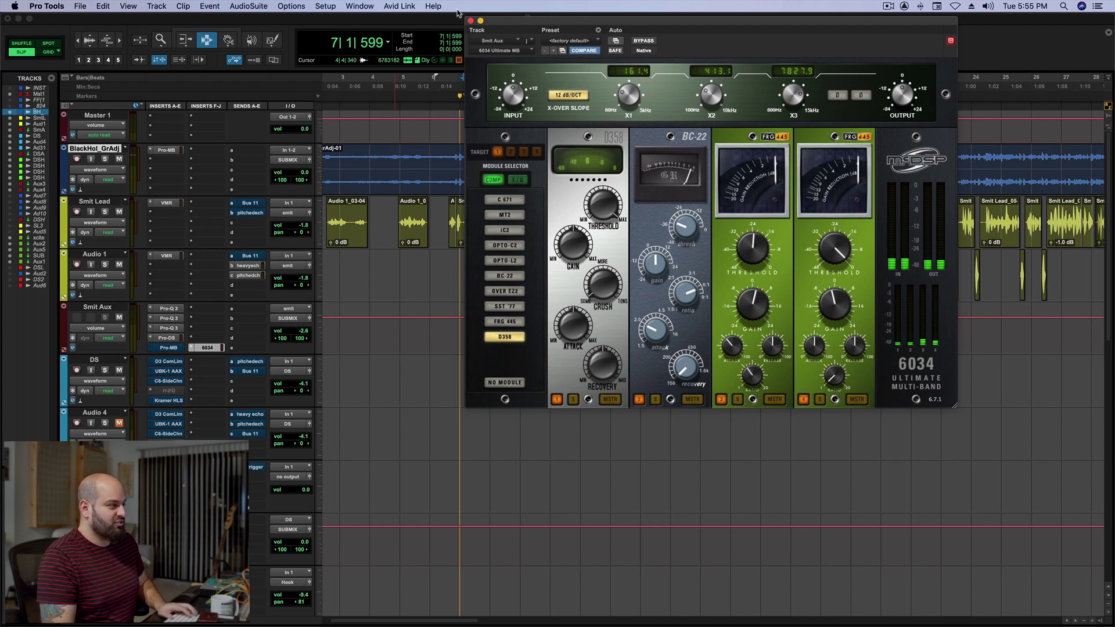
Close the 6034 window and bypass that insert on Smit Aux
click(459, 26)
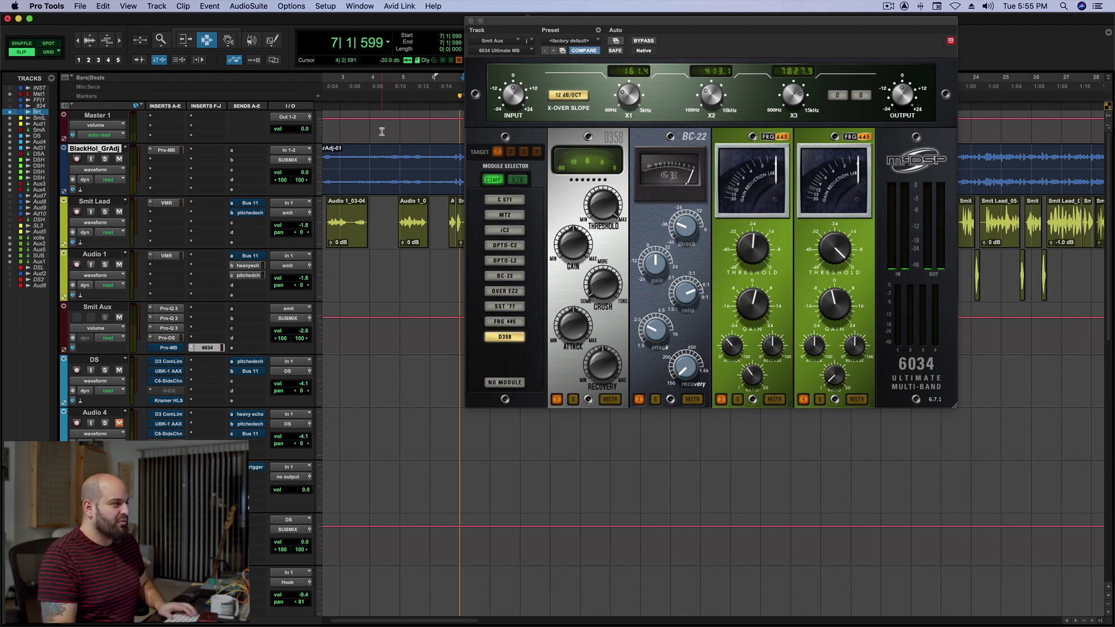
click(470, 21)
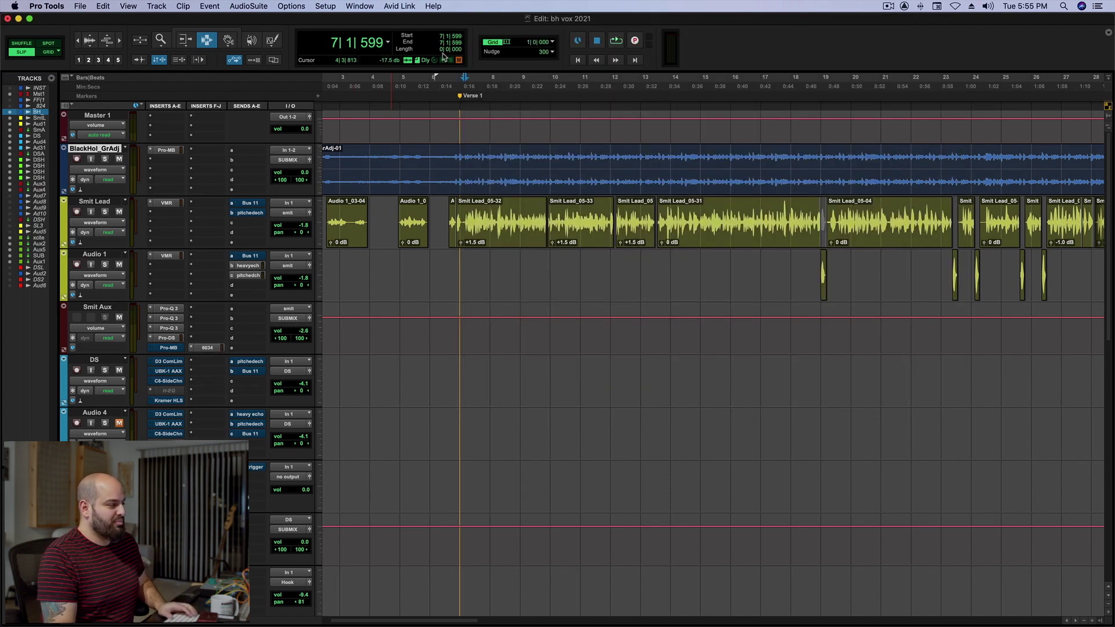
click(208, 350)
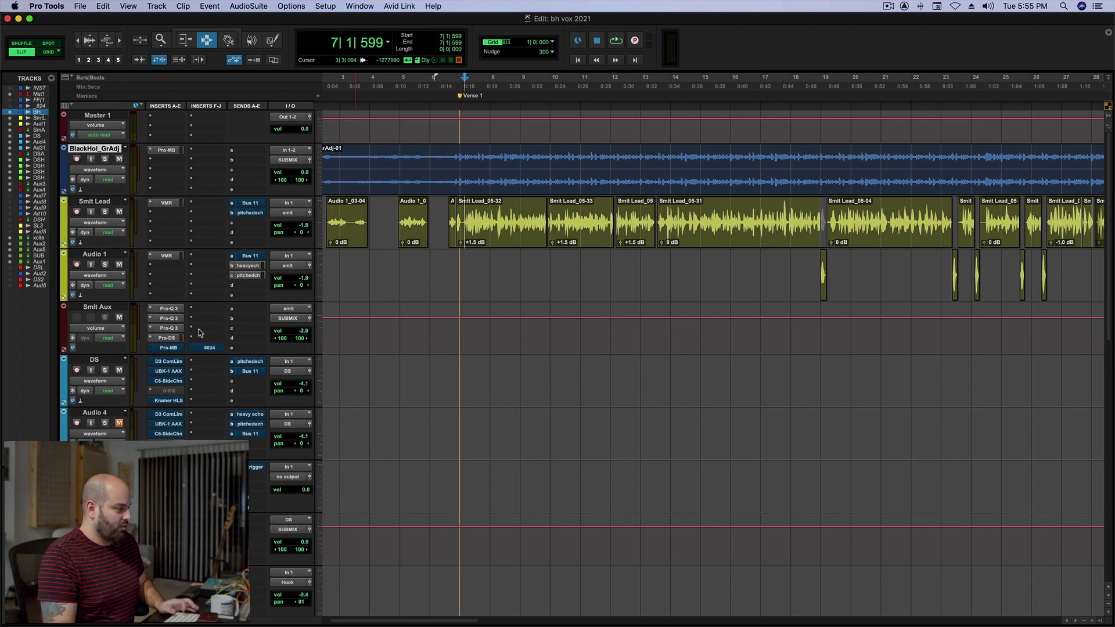
Insert a second 6034 Ultimate Multi-Band on Smit Aux in the third slot of inserts F-J
click(199, 332)
key(Escape)
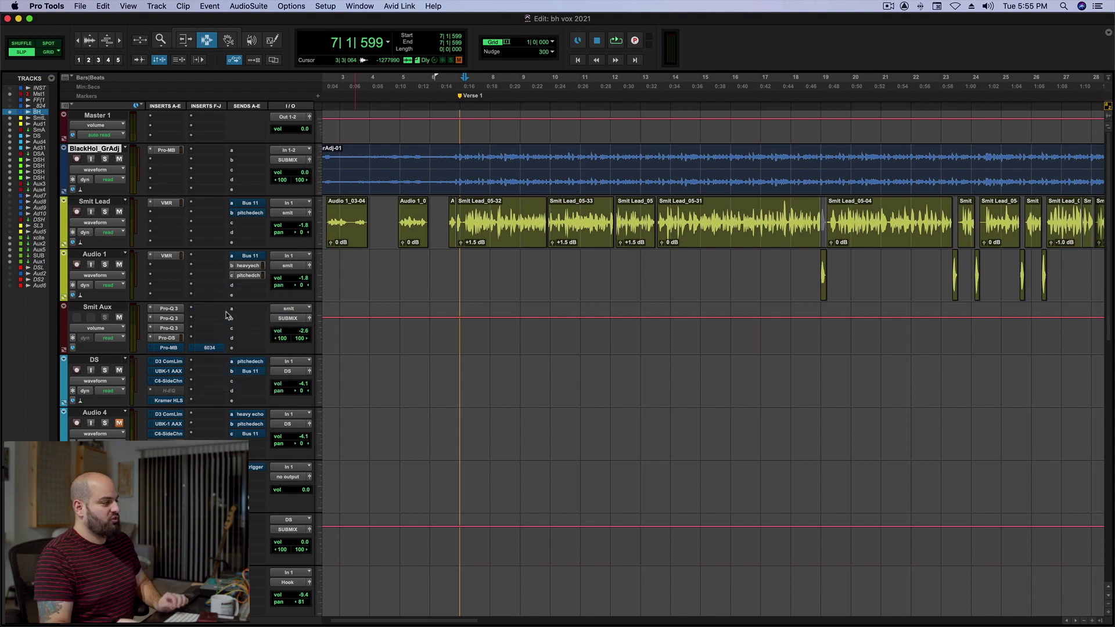
click(226, 314)
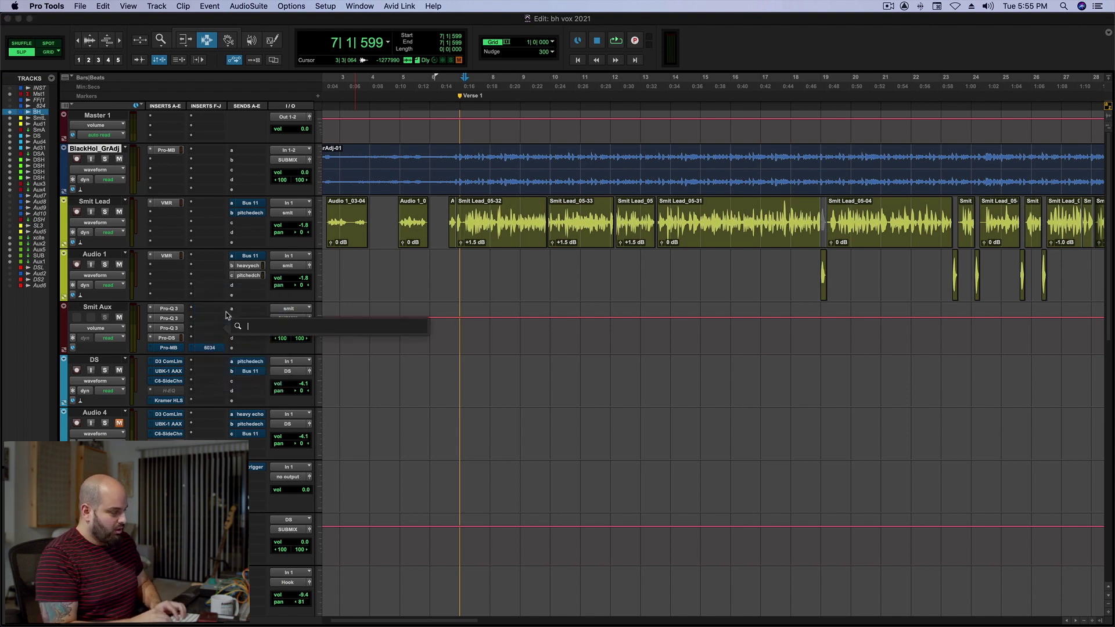
text(sub)
key(Return)
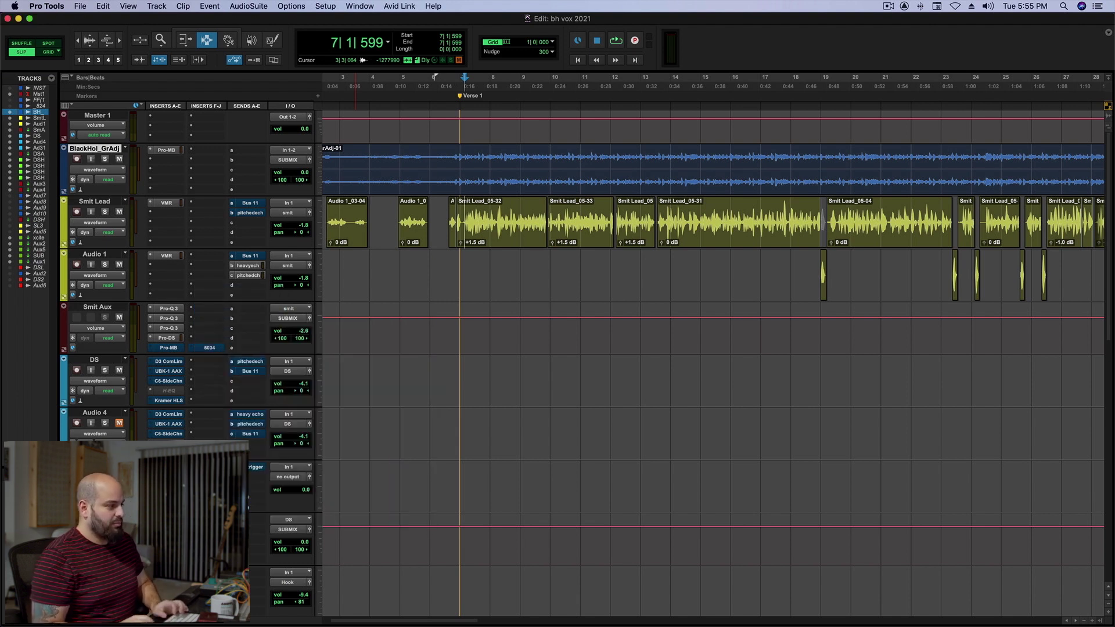
click(209, 347)
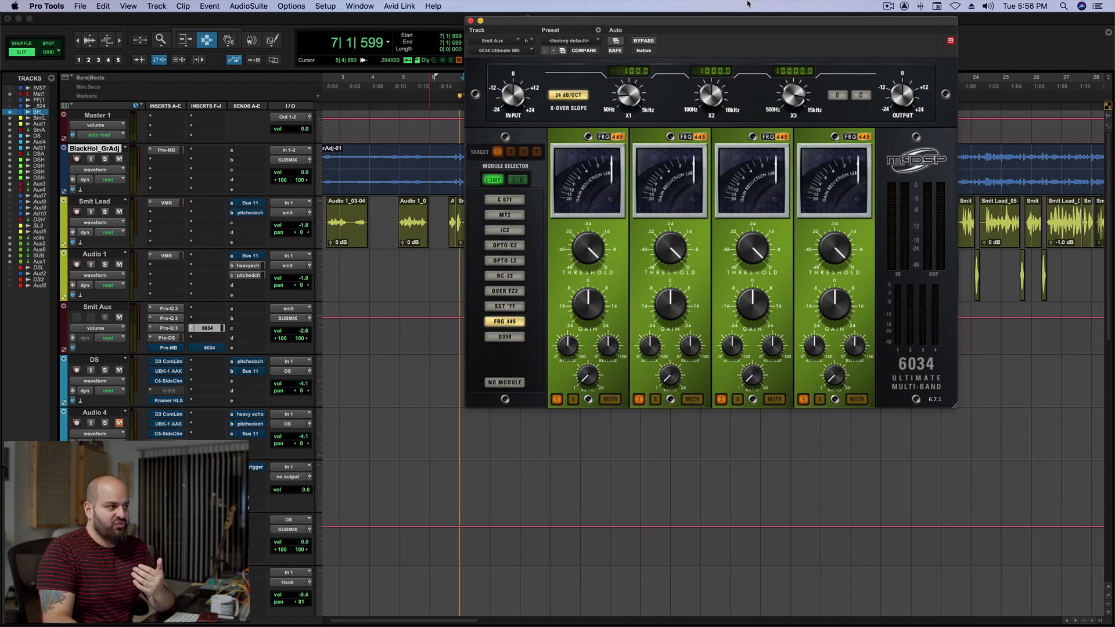
Set the crossover slope to 12 dB/oct and solo the second band together with the Smit Lead and Audio 1 tracks
click(567, 96)
click(568, 96)
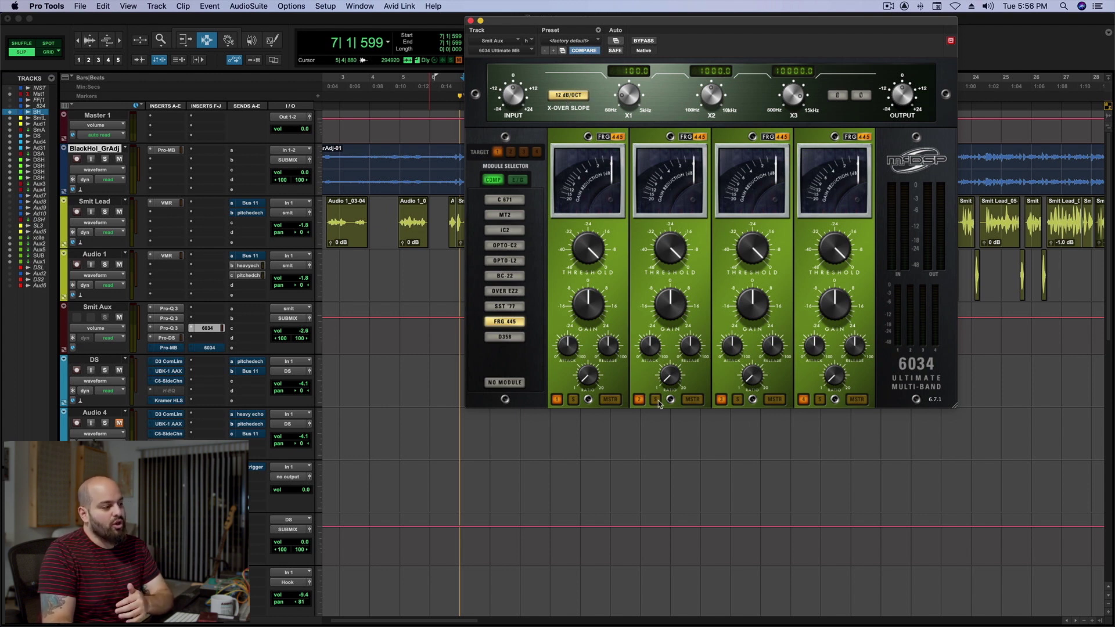
click(104, 264)
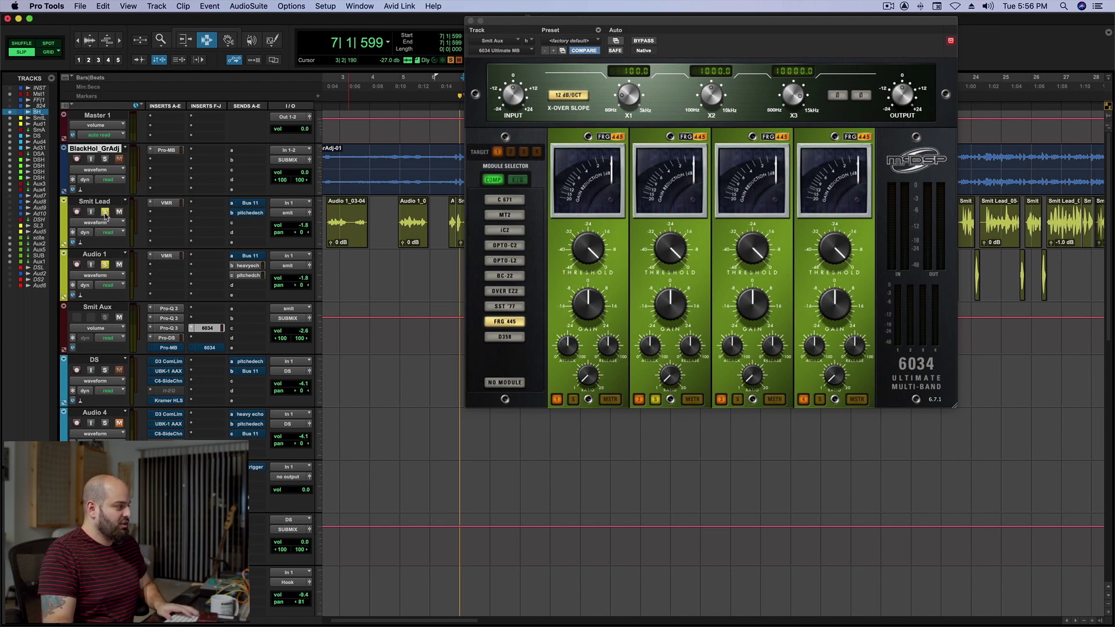
Lower the X2 crossover to about 405.5 Hz while playing the soloed second band
key(space)
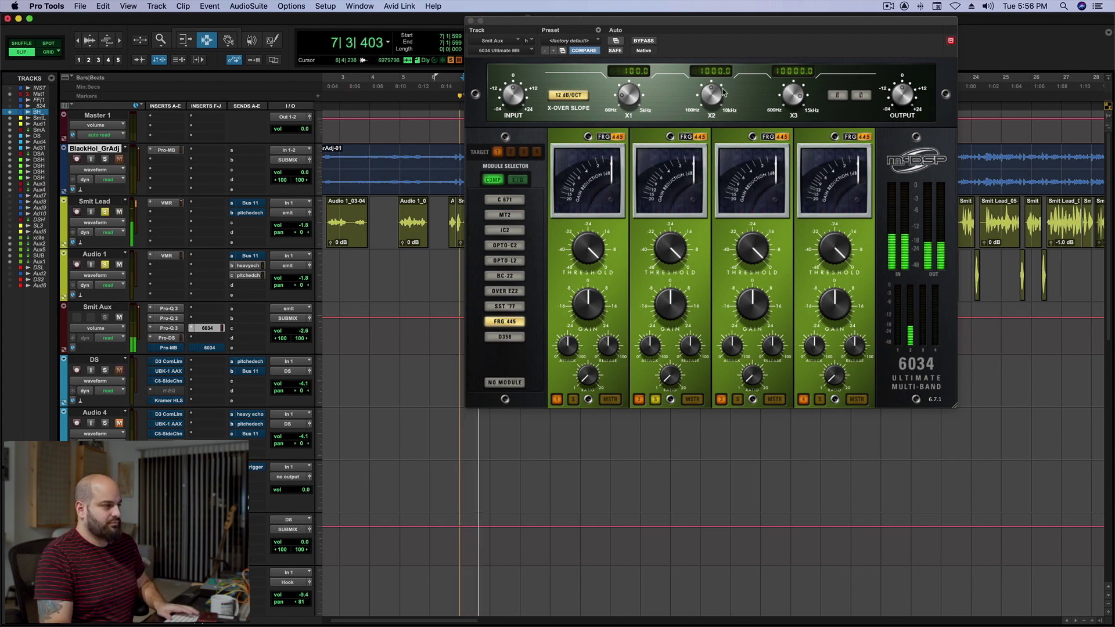
drag(721, 97, 718, 121)
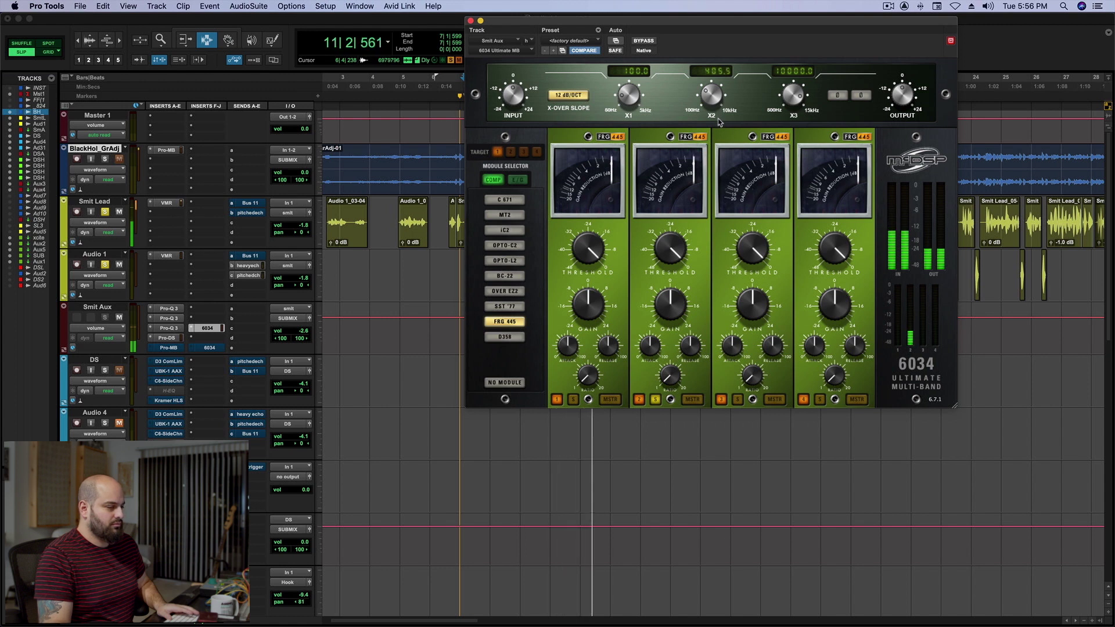
key(space)
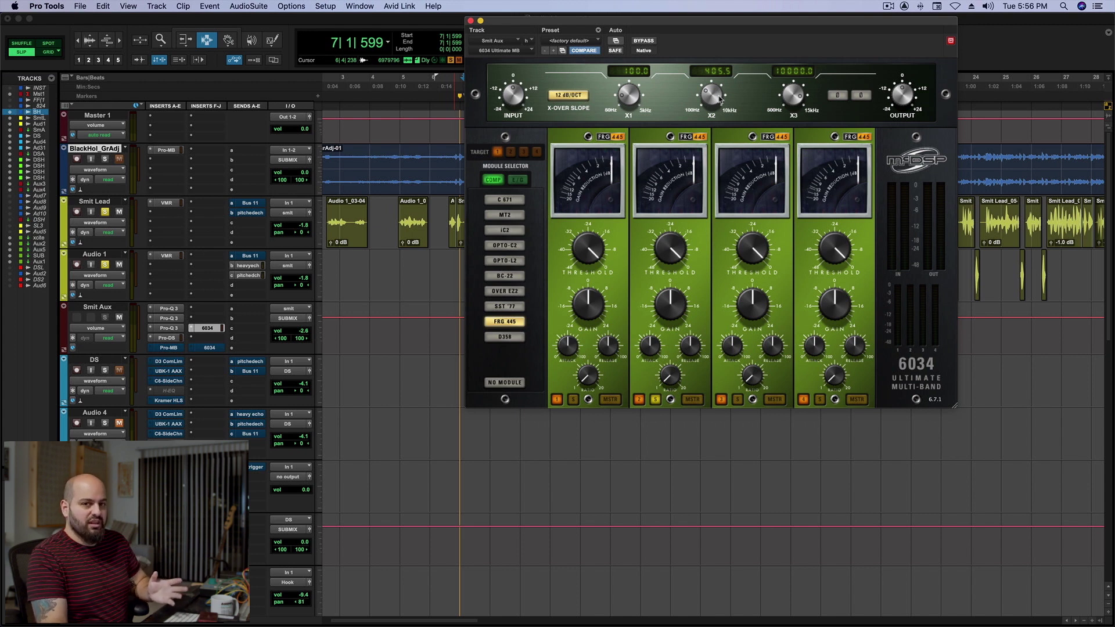
Set the crossover slope to 24 dB/oct and sweep X2 during playback, ending at about 801.7 Hz
click(568, 95)
click(570, 104)
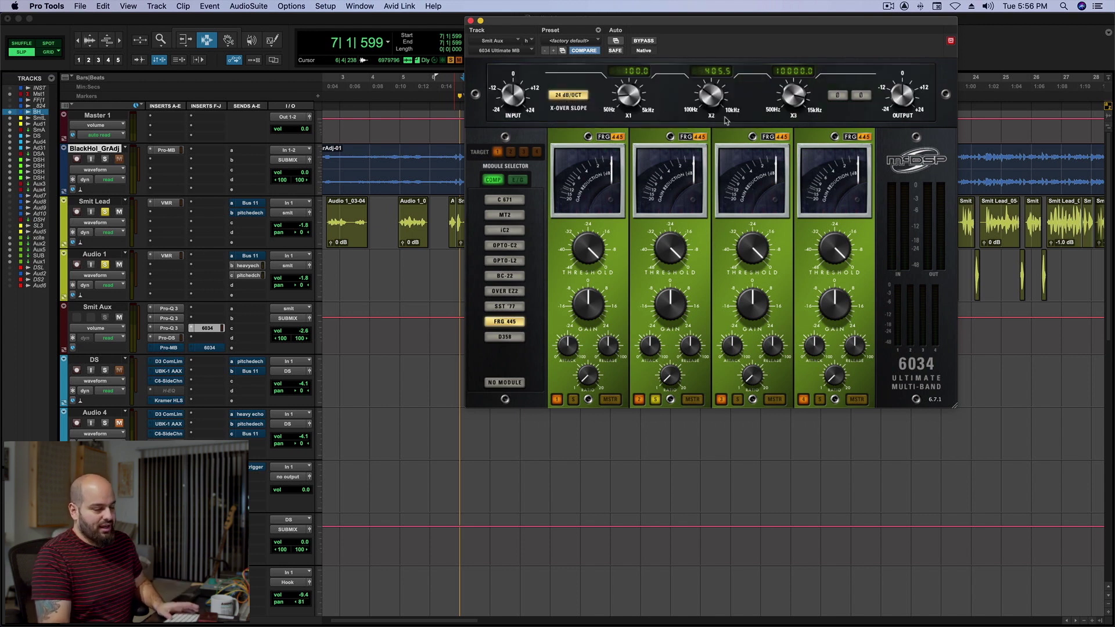
drag(724, 115, 718, 93)
key(space)
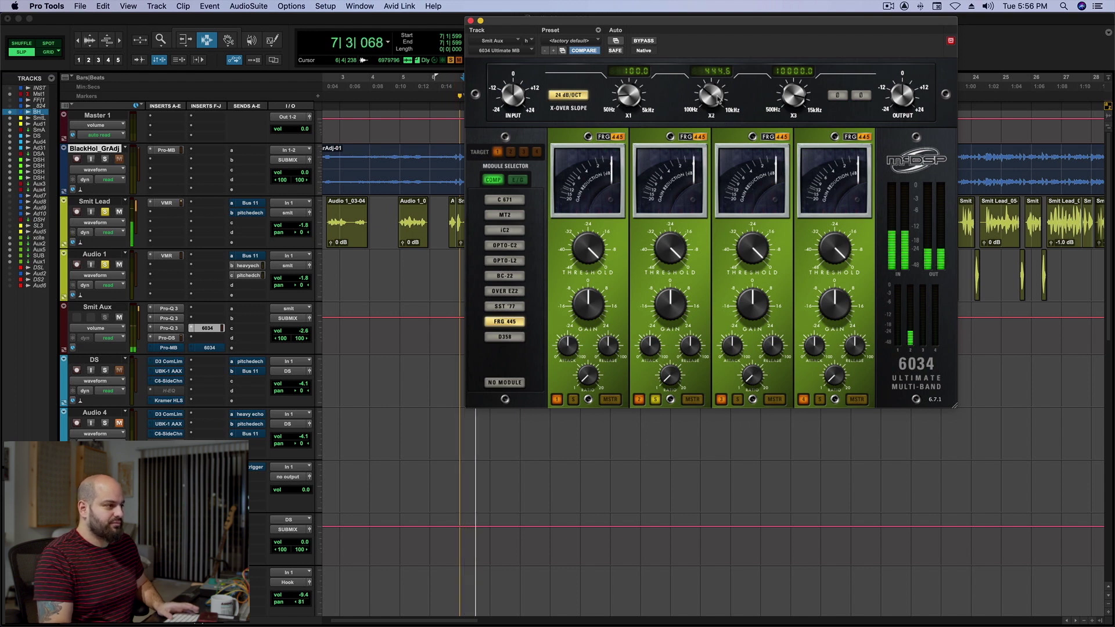
scroll(718, 93, down, 5)
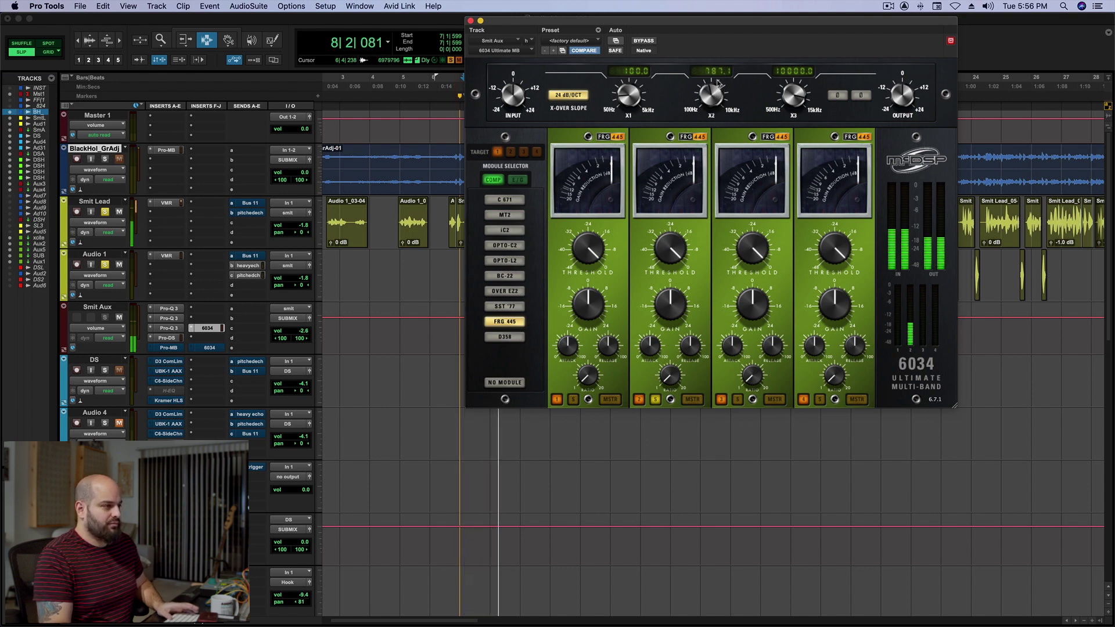
scroll(718, 87, up, 10)
key(space)
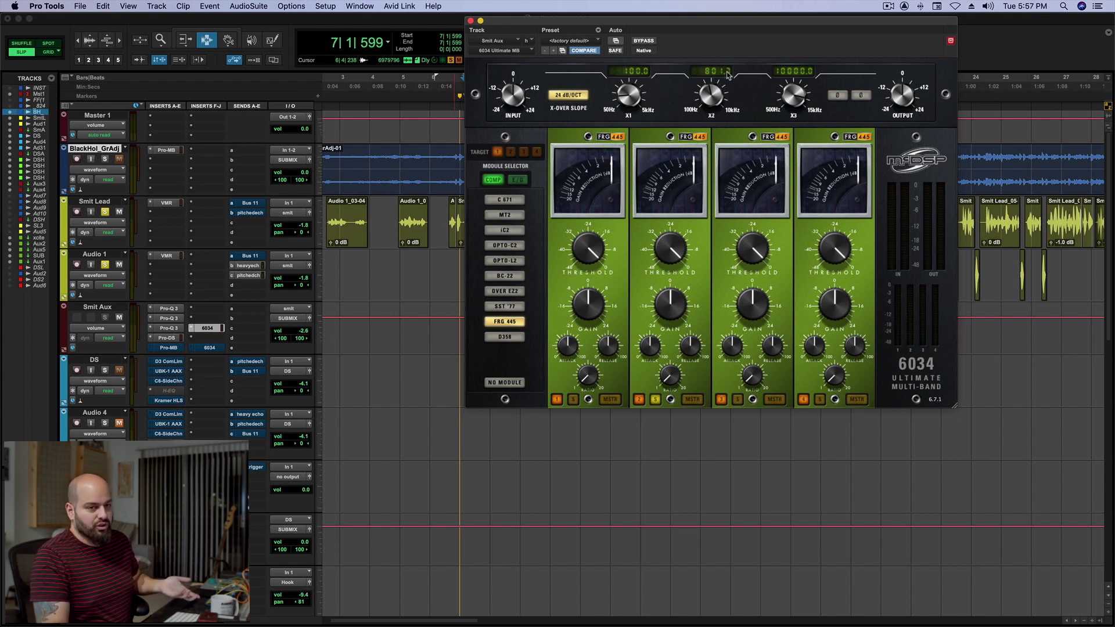
Set the crossover slope to 12 dB/oct and lower X2 to about 444.6 Hz while playing the vocal
click(572, 96)
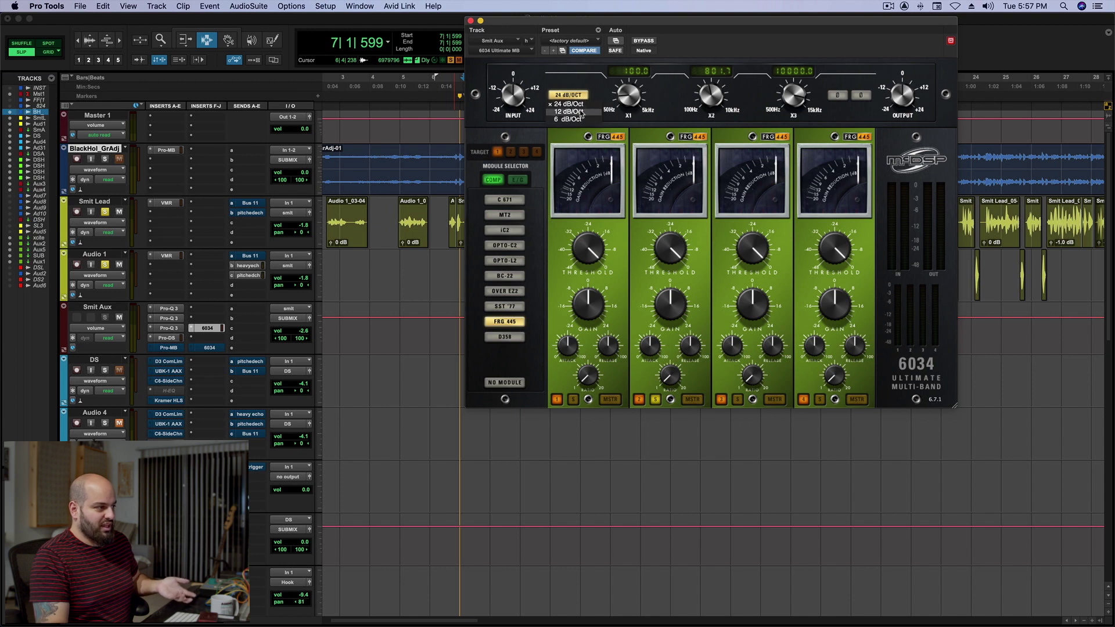
key(space)
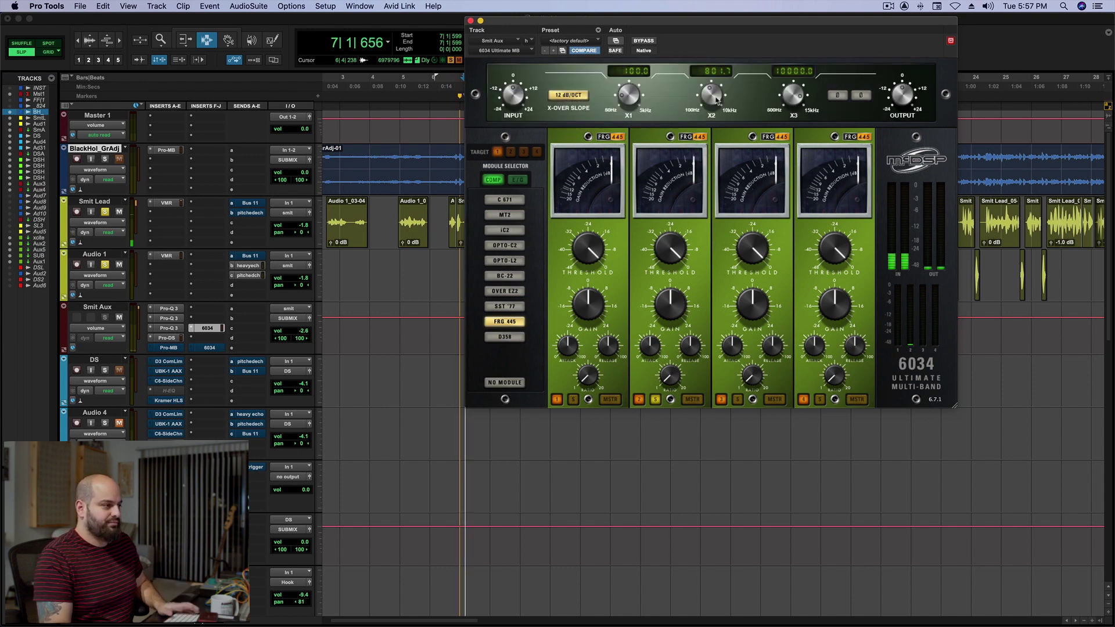
scroll(715, 103, down, 2)
drag(713, 105, 713, 115)
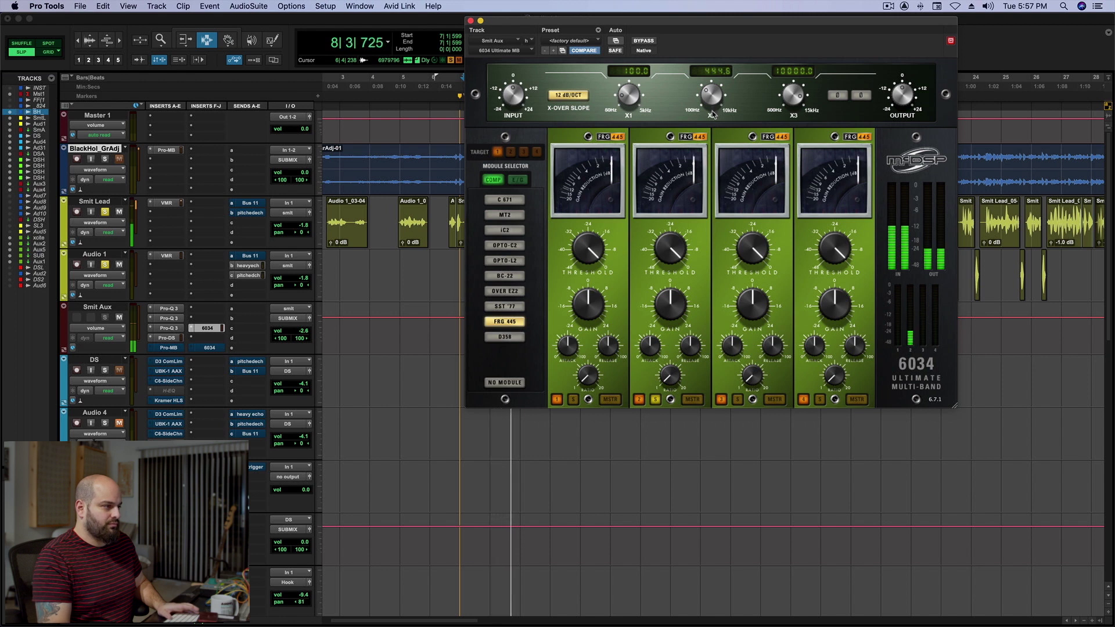
key(space)
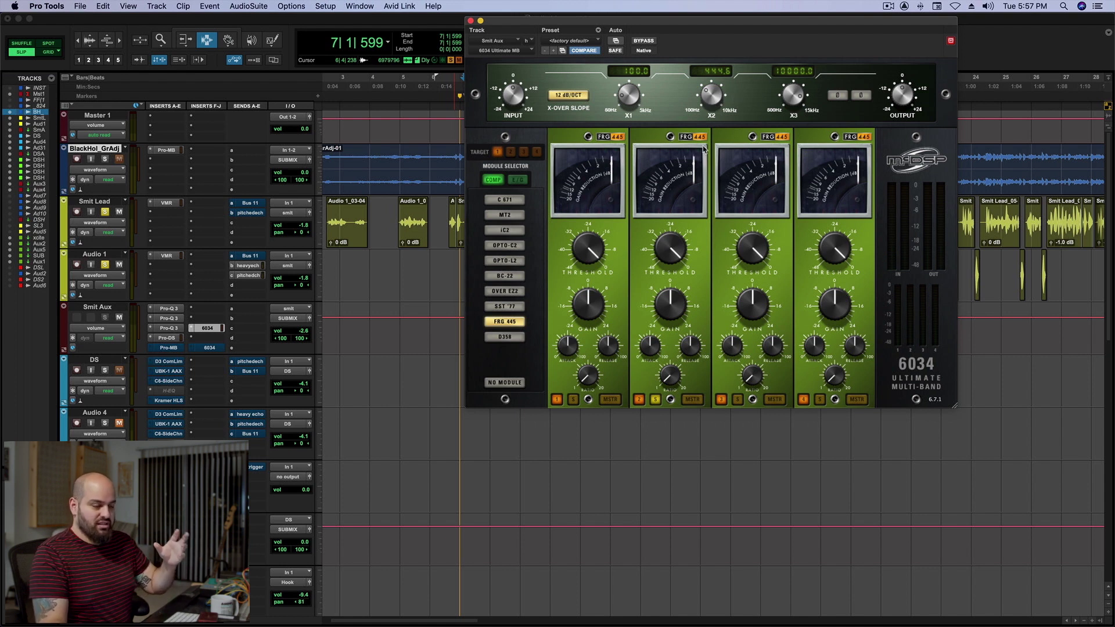
Raise the X1 crossover to about 124.7 Hz while listening to the soloed second band
drag(636, 99, 634, 93)
key(space)
scroll(634, 93, down, 3)
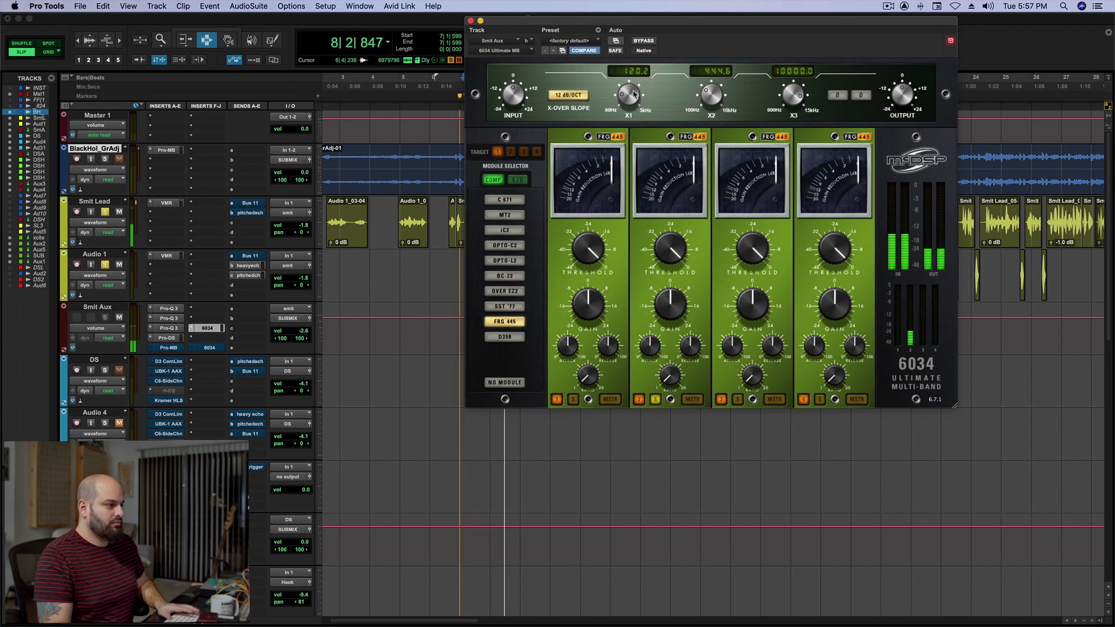
key(space)
scroll(637, 100, up, 1)
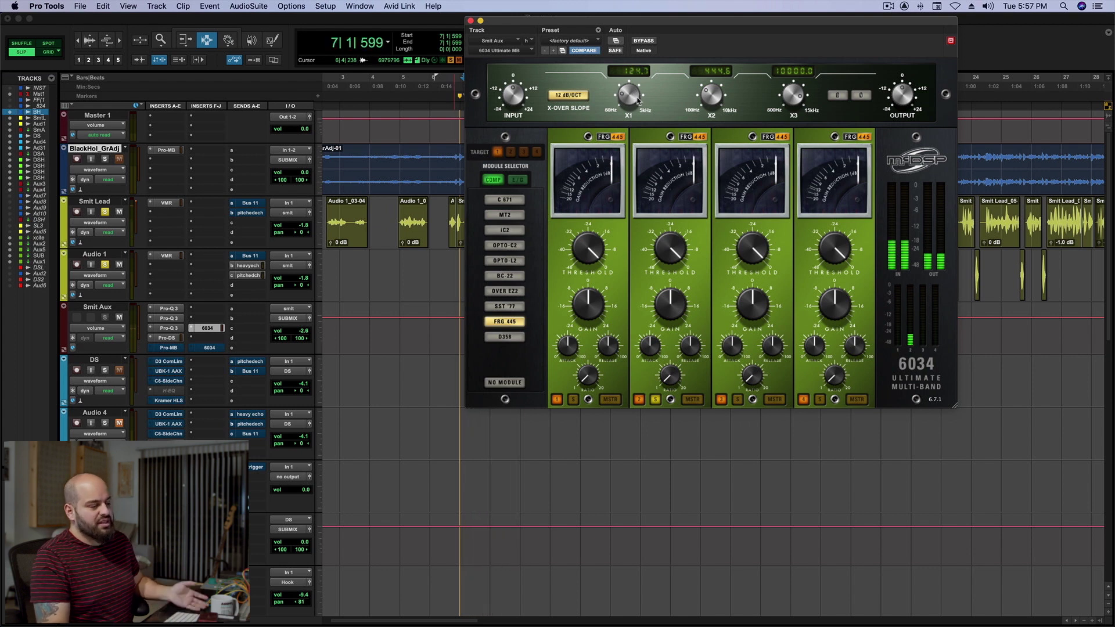
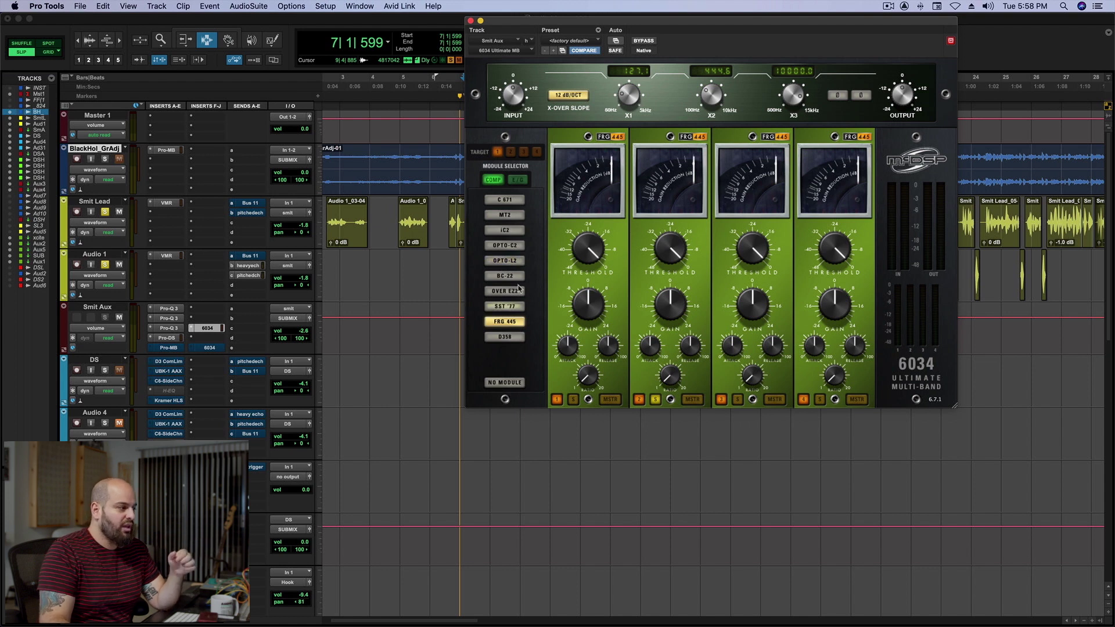
Load the BC-22 compressor module into the first and second bands of the 6034
click(512, 281)
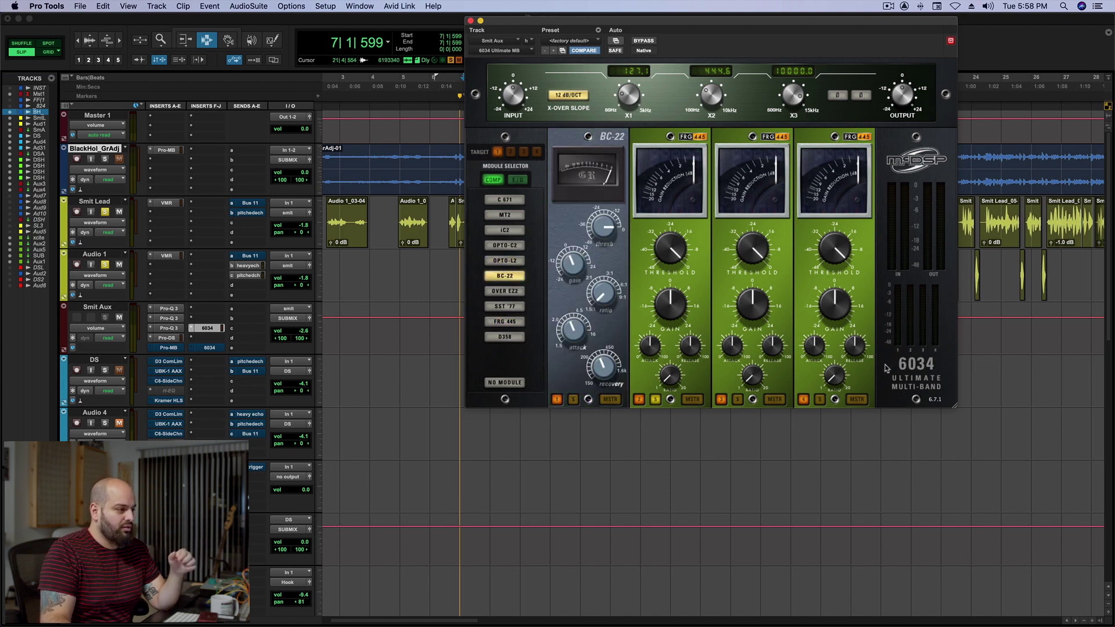
click(688, 351)
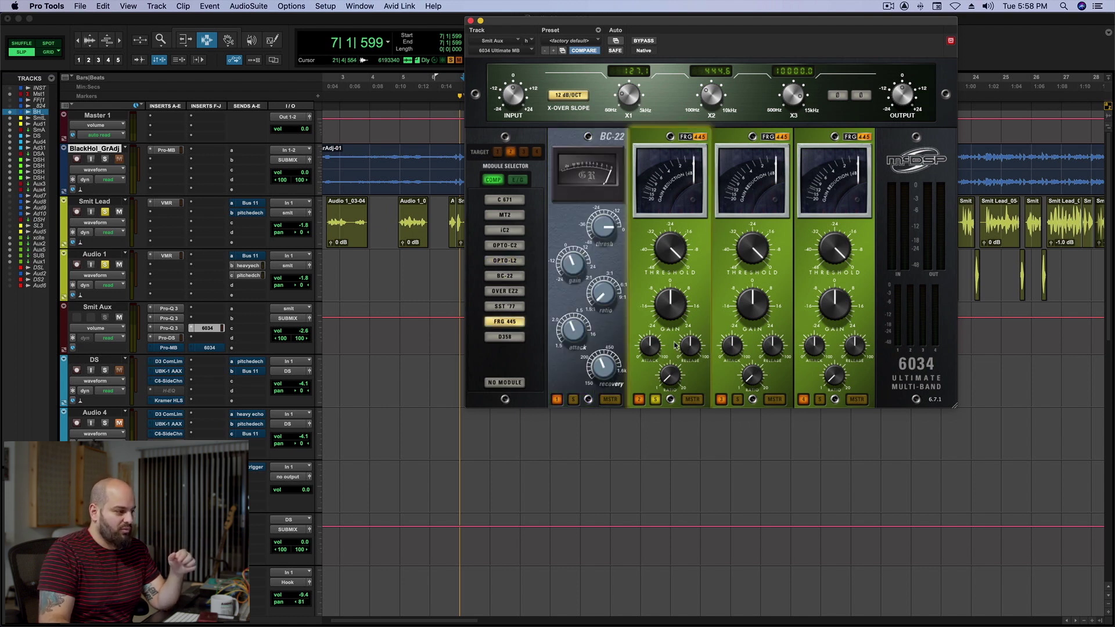
click(500, 277)
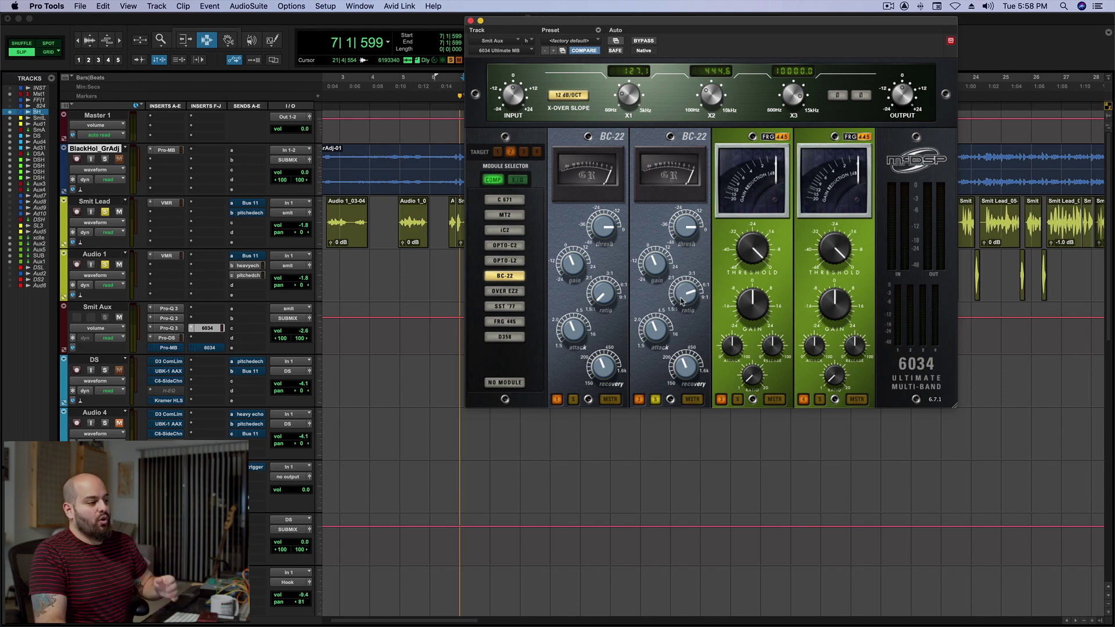
Turn down the second band's BC-22 attack and lower its threshold to about -31.9 while playing the soloed band
click(655, 327)
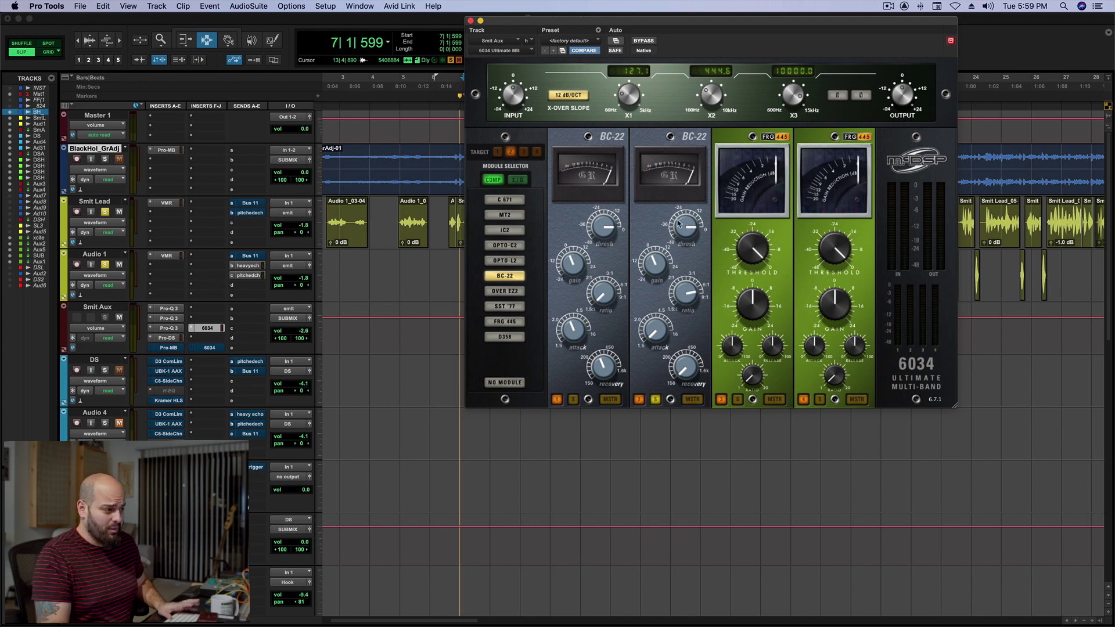
key(space)
drag(681, 226, 677, 312)
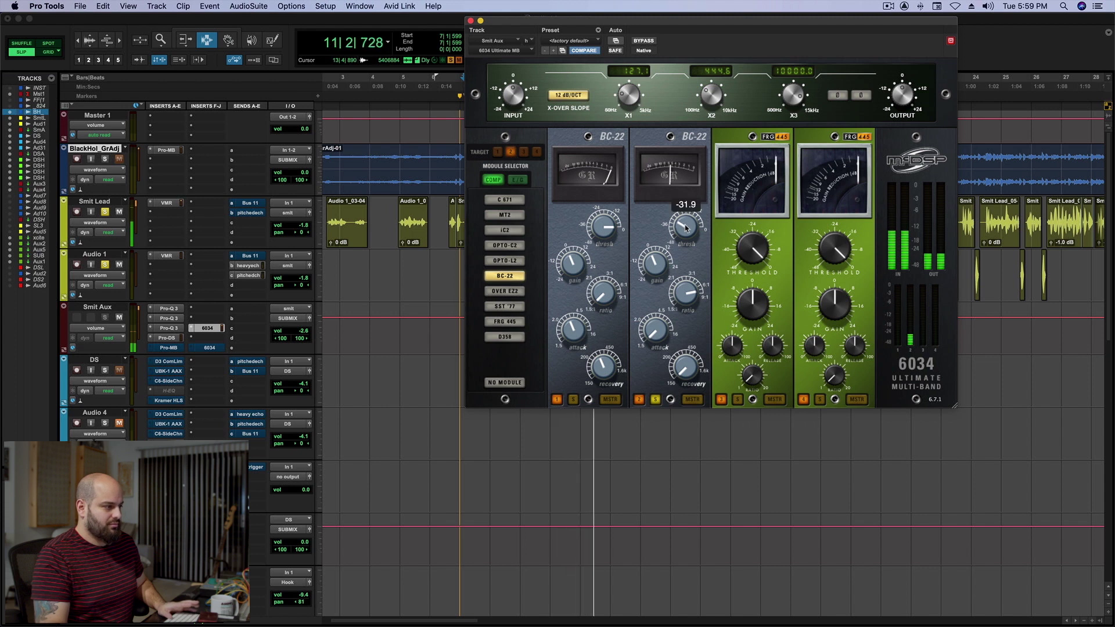
drag(685, 228, 686, 229)
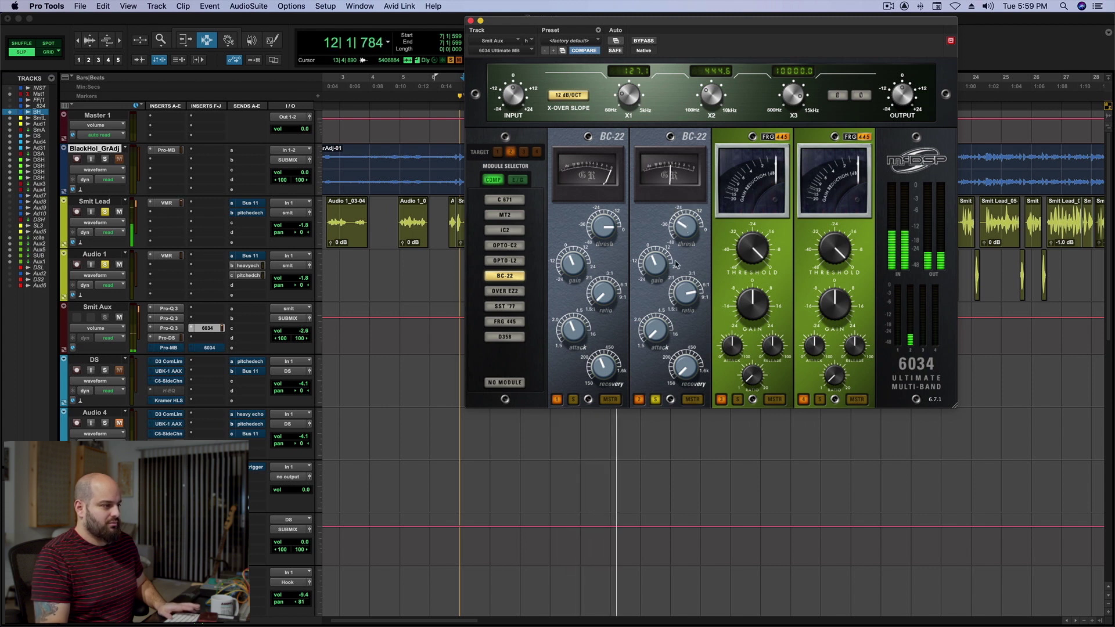
key(space)
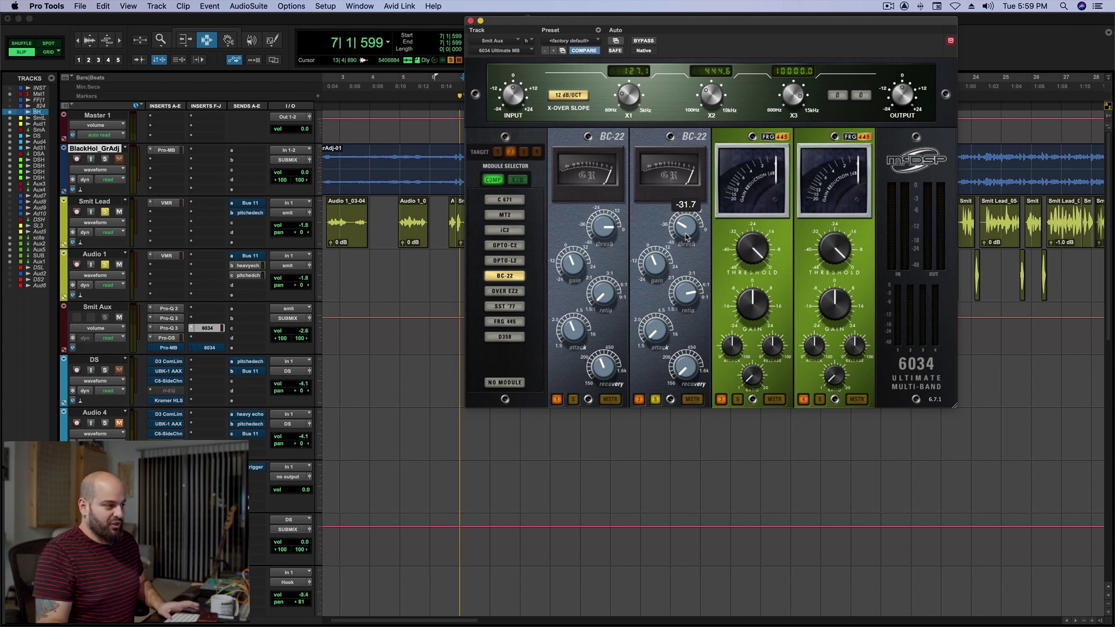
Fine-tune the second band's threshold to about -32.3 while replaying the vocal
key(space)
mouse_move(687, 236)
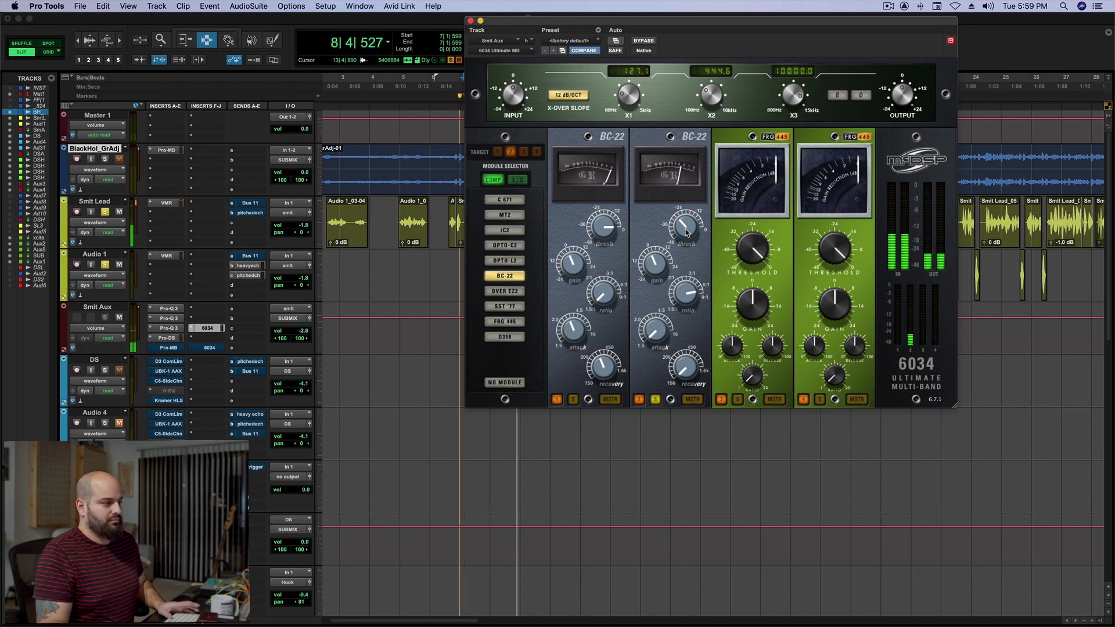
key(space)
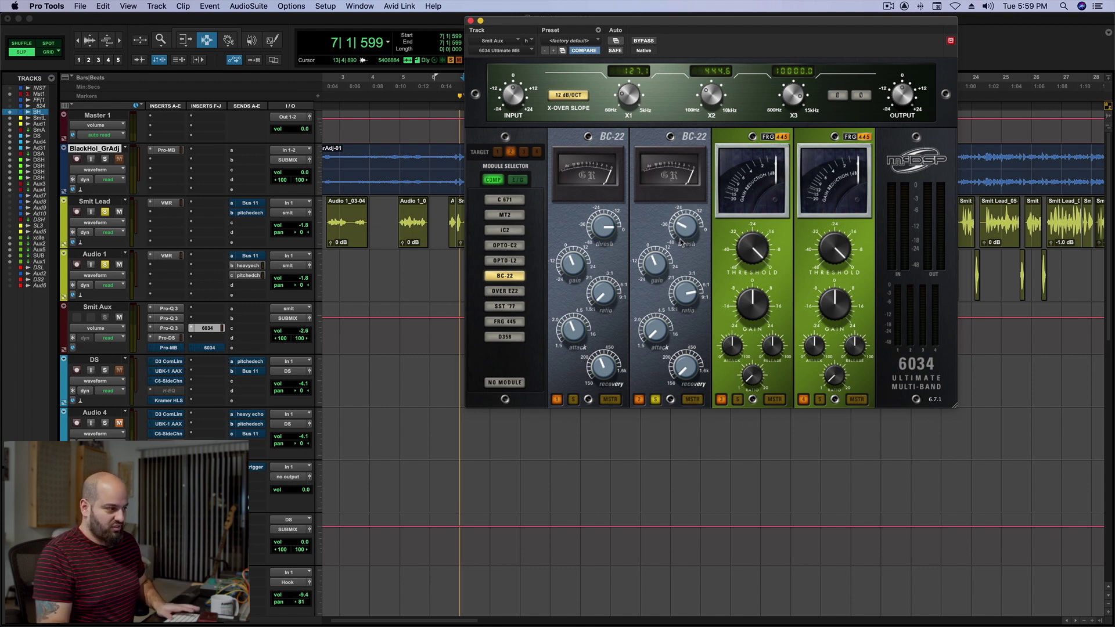
key(space)
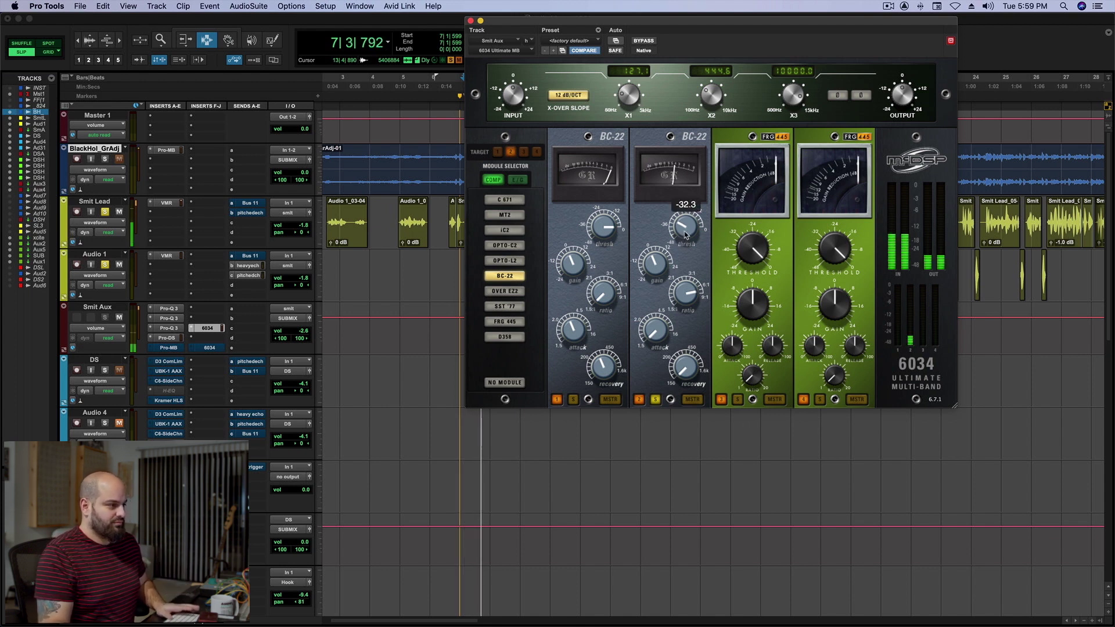
key(space)
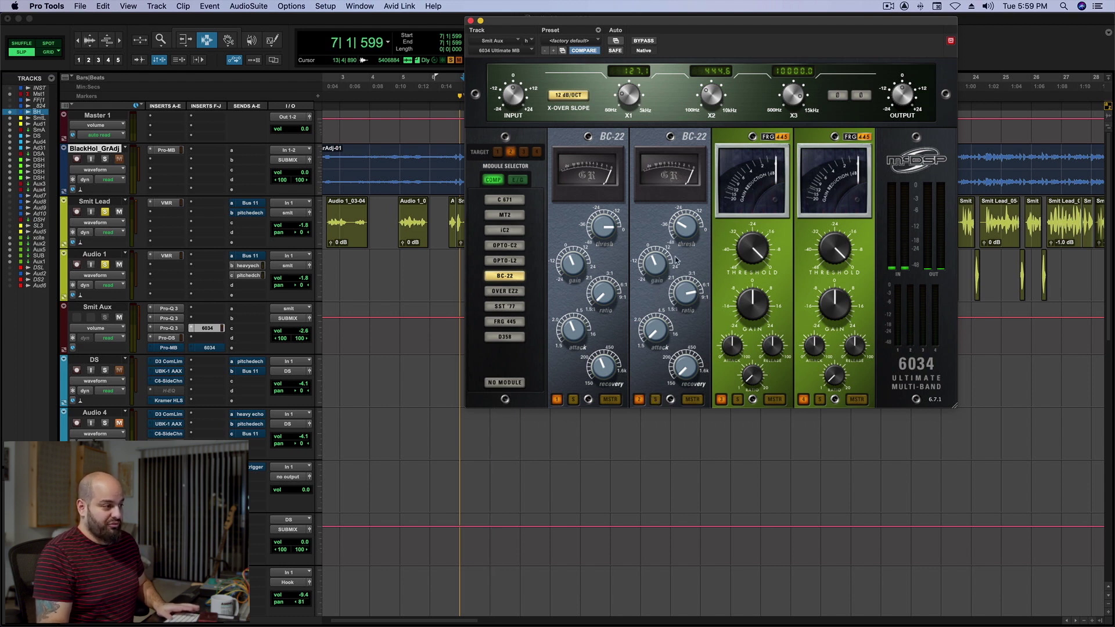
Unsolo the second band, raise its gain slightly during playback, and compare the band switched off and on
key(space)
mouse_move(658, 257)
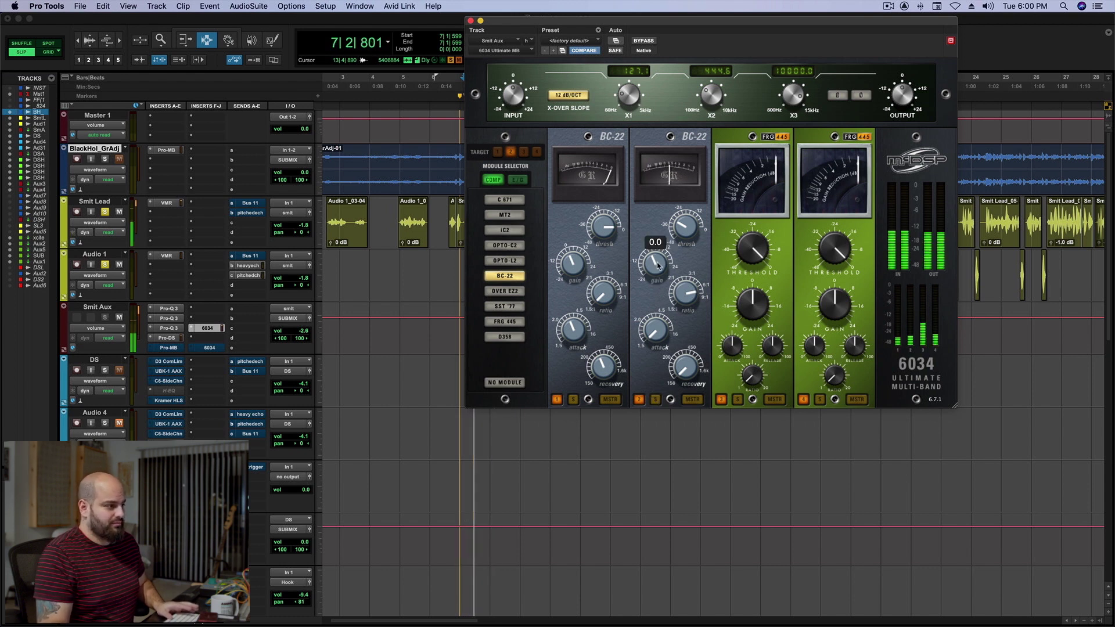
drag(658, 257, 660, 252)
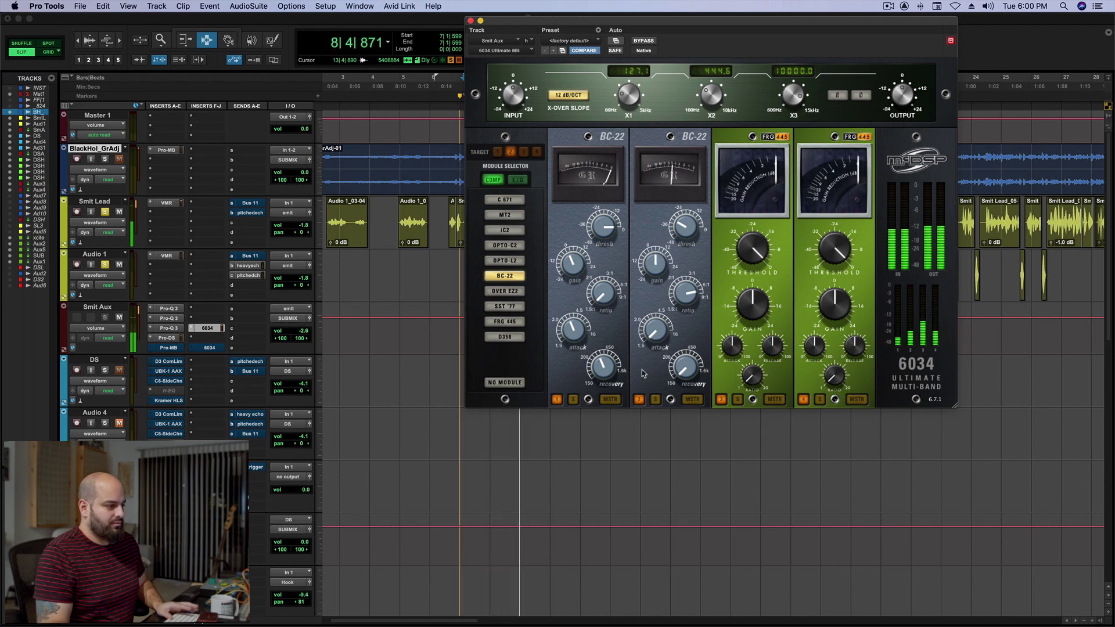
click(639, 399)
click(640, 399)
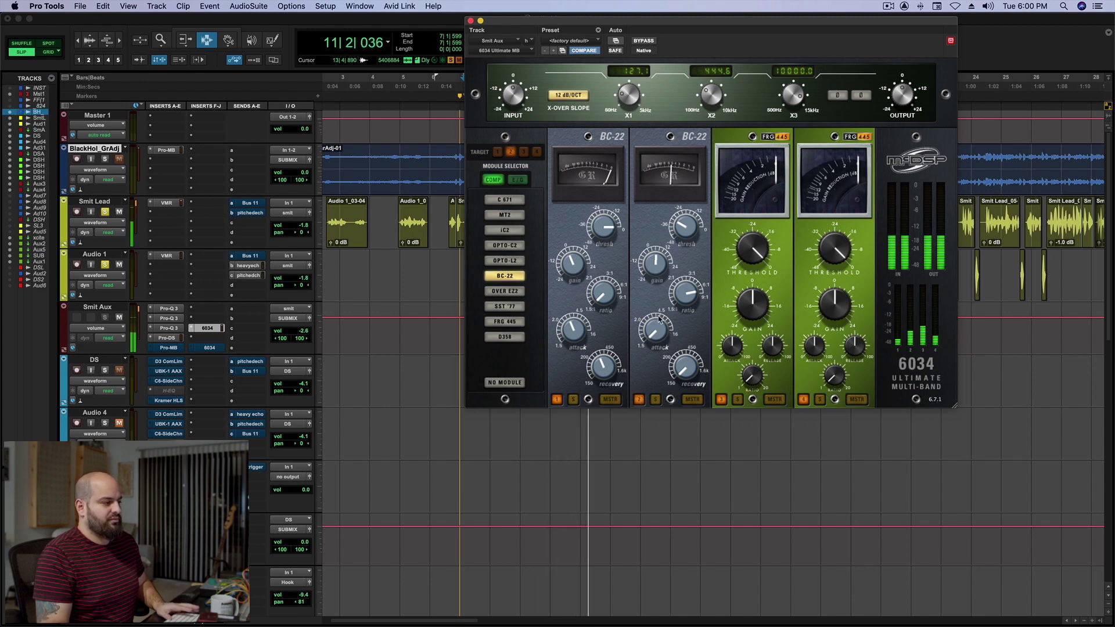
key(space)
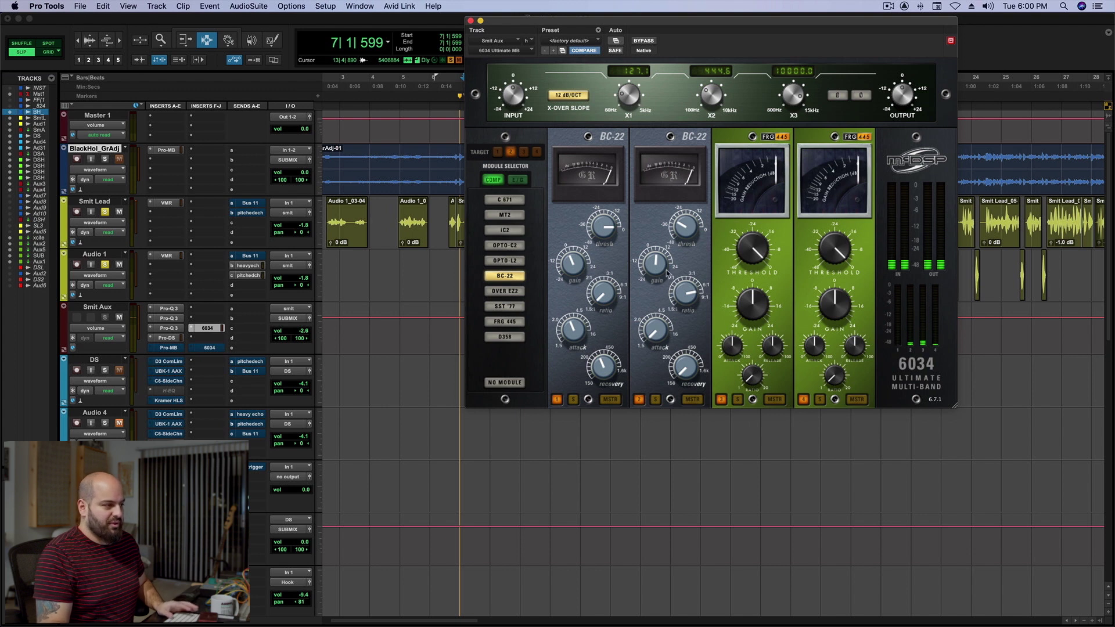
Solo the third band and lower the X3 crossover to about 7722.2 Hz during playback
click(737, 399)
key(space)
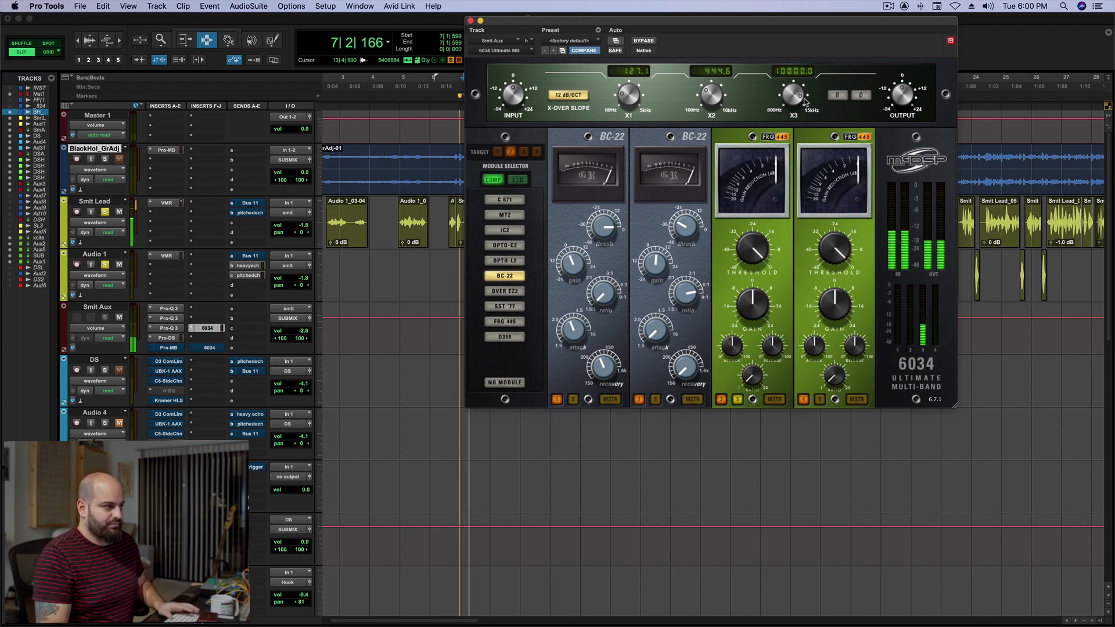
drag(791, 94, 790, 106)
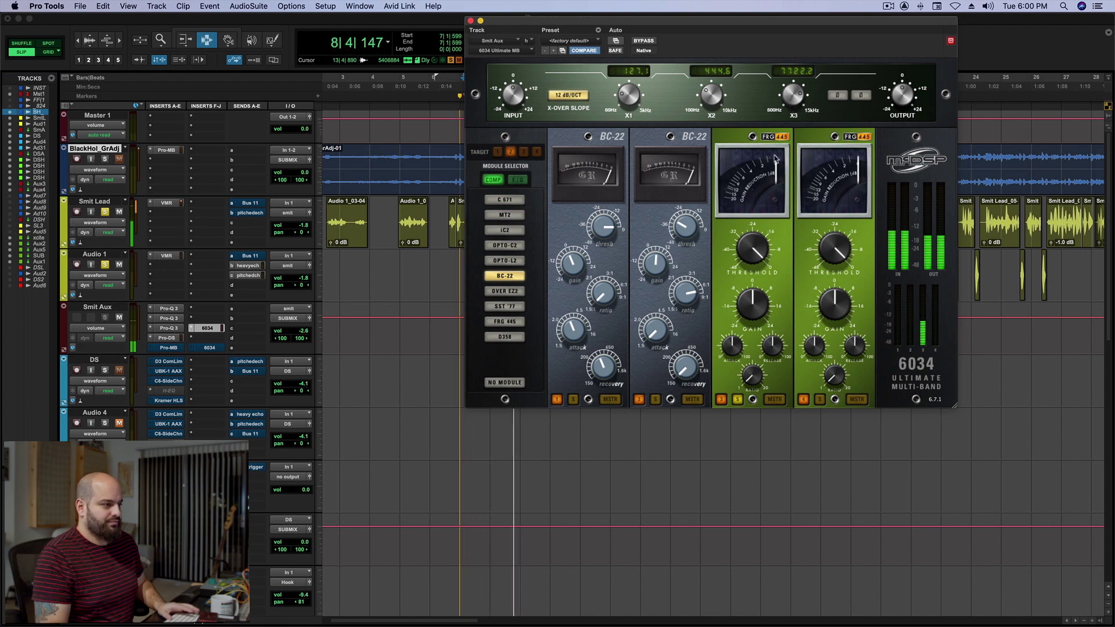
key(space)
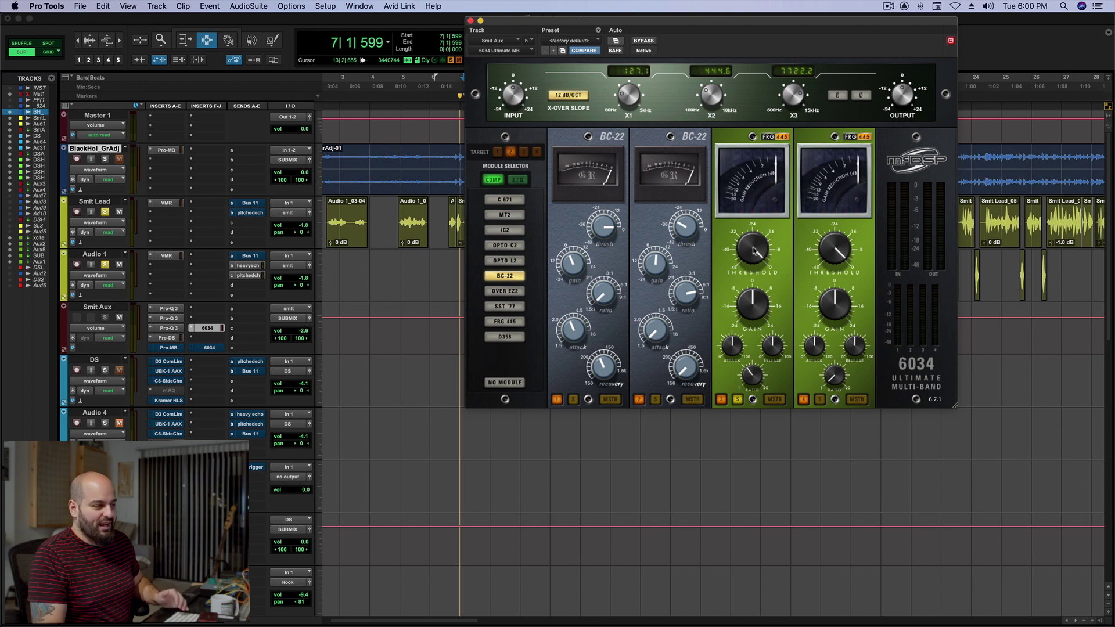
Lower the soloed third band's threshold during playback and turn down the right-hand small knob below its gain
key(space)
drag(753, 243, 751, 301)
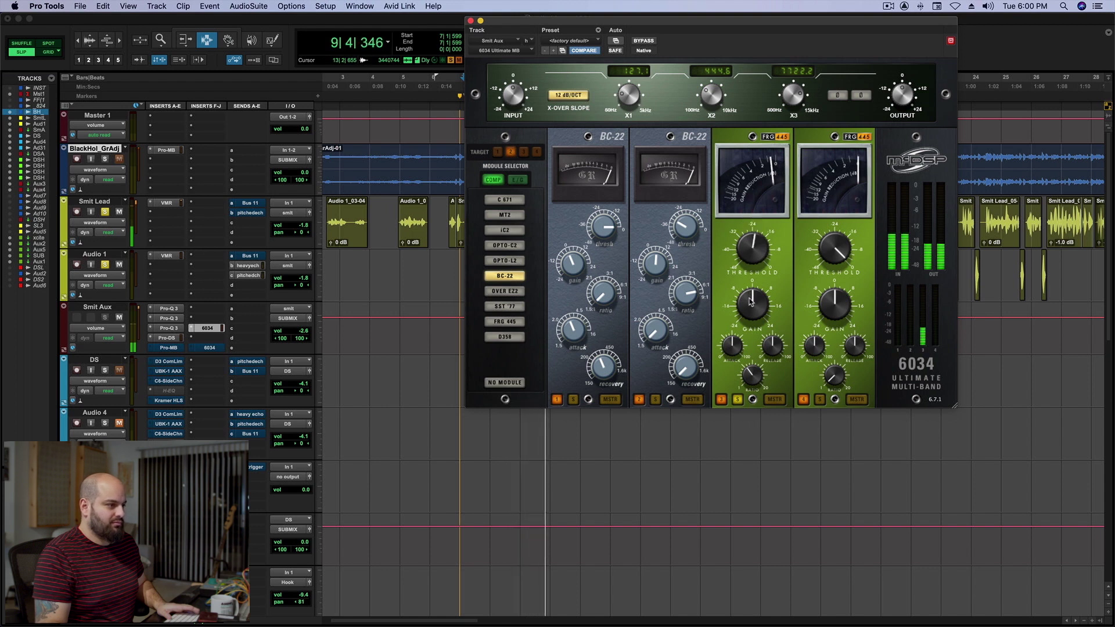
drag(757, 250, 758, 252)
mouse_move(760, 380)
mouse_down()
mouse_move(773, 356)
mouse_move(774, 365)
mouse_up()
key(space)
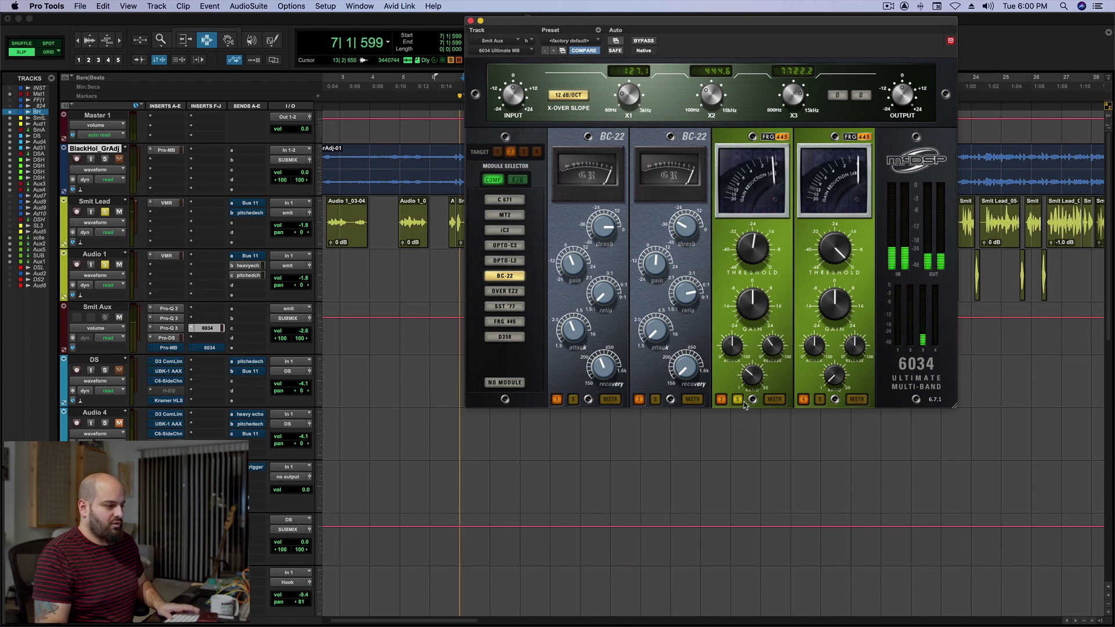
Raise the third band's gain slightly while playing the vocal with all bands audible
key(space)
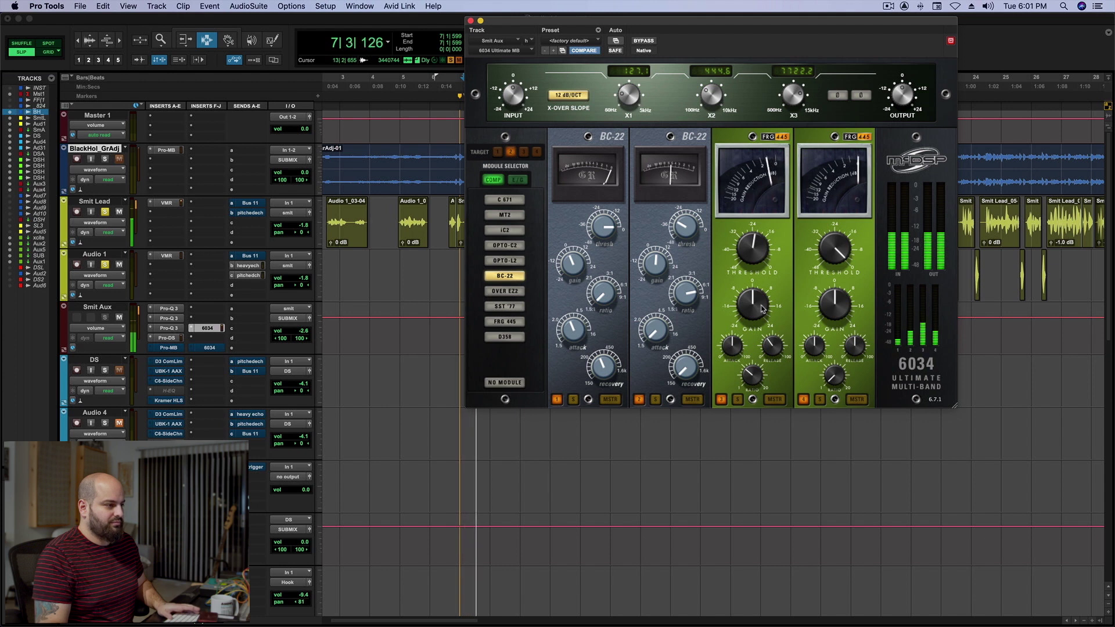
drag(761, 300, 761, 298)
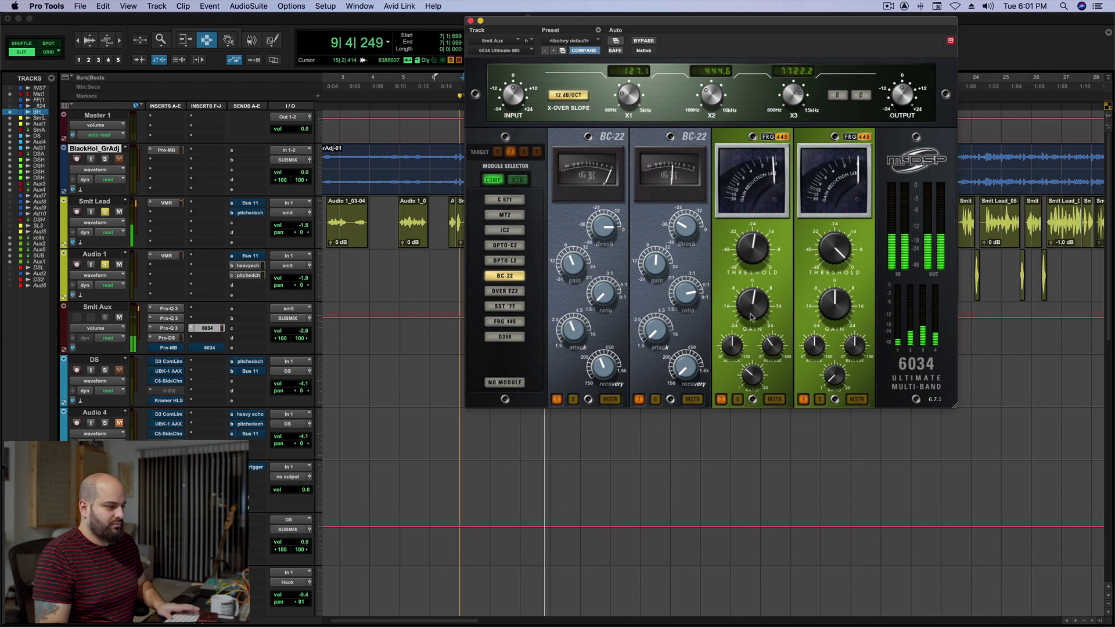
drag(752, 318, 752, 316)
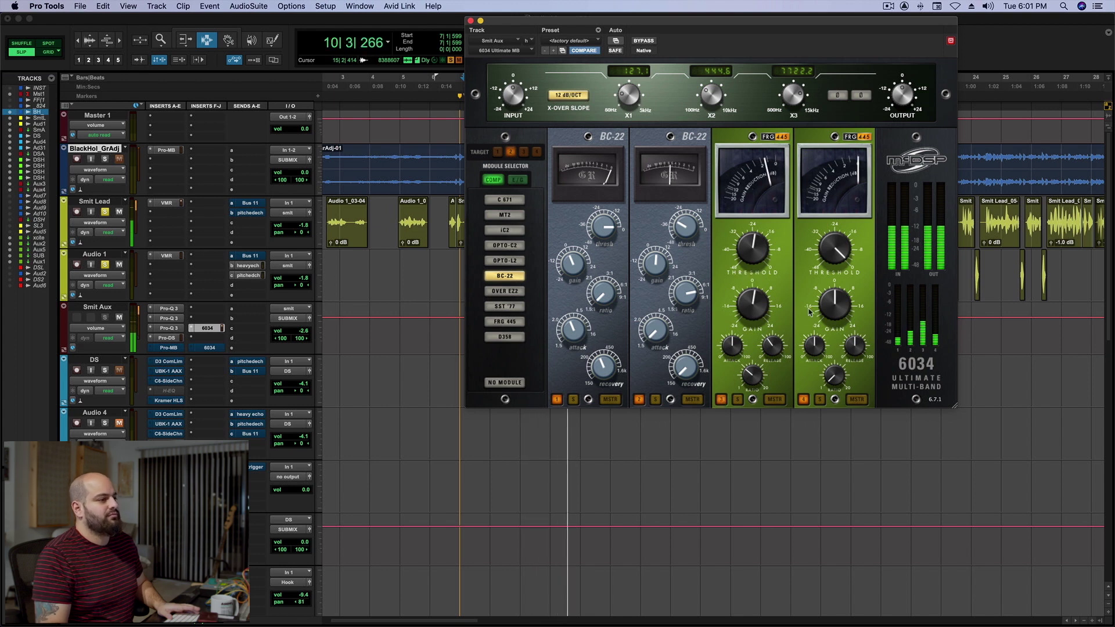
key(space)
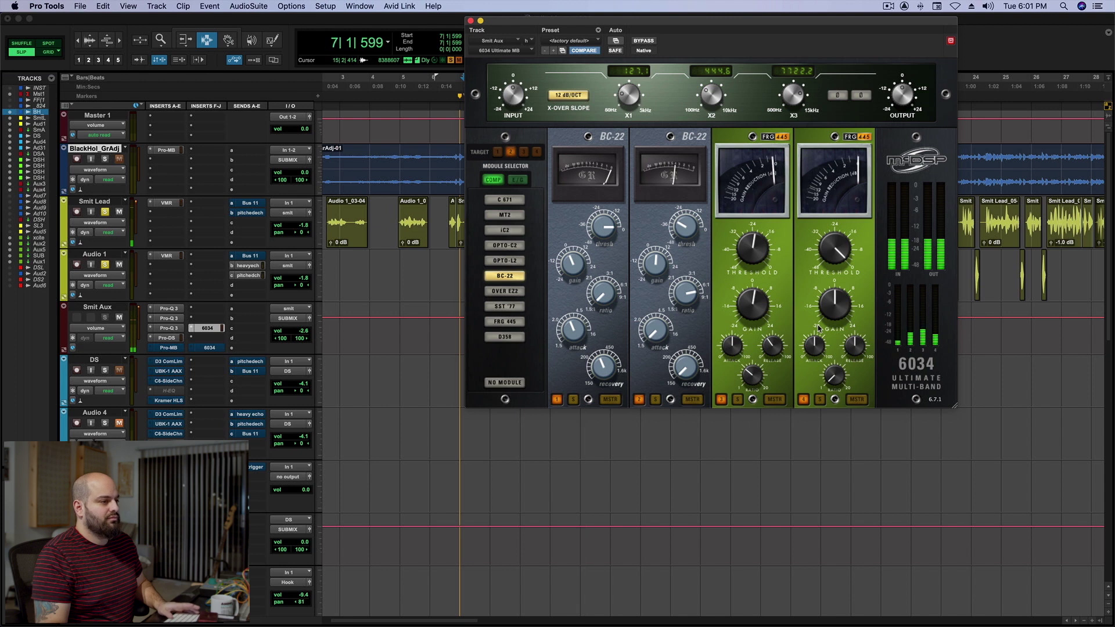
Compare the lead vocal with the 6034 bypassed and active
click(642, 42)
key(space)
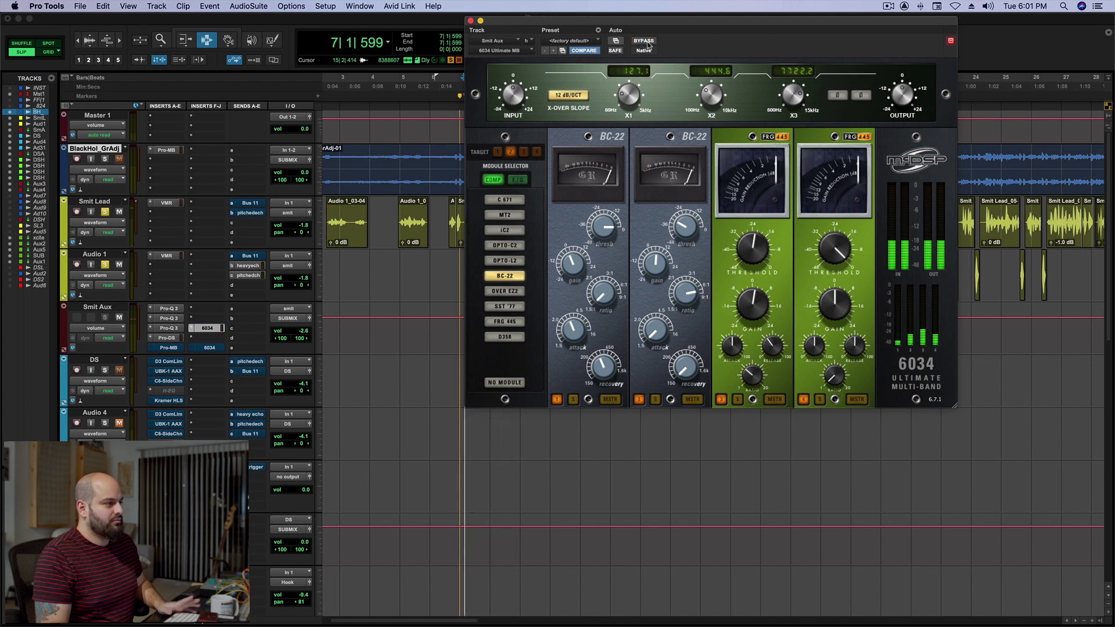
click(643, 42)
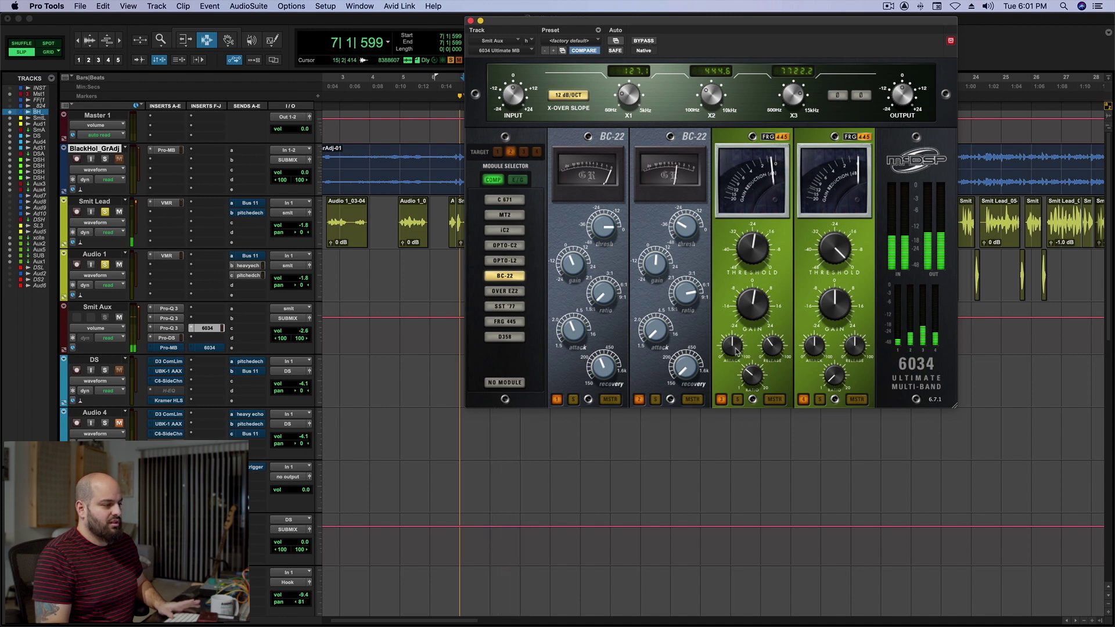
Set the left-hand small knob below the third band's gain to about 2.8 while replaying the vocal
mouse_move(736, 351)
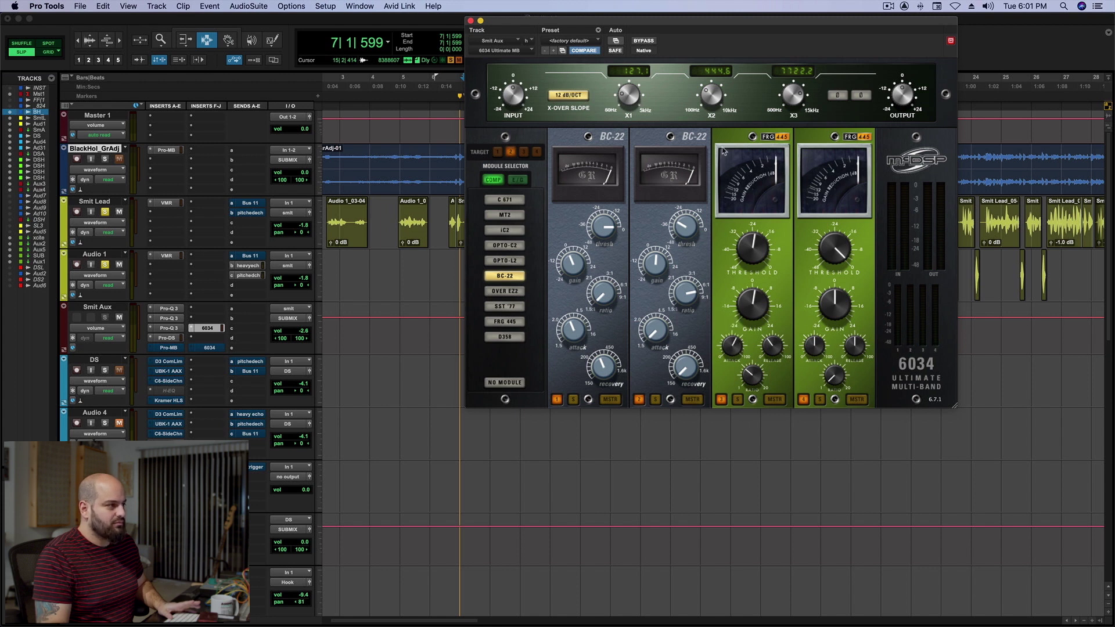
key(space)
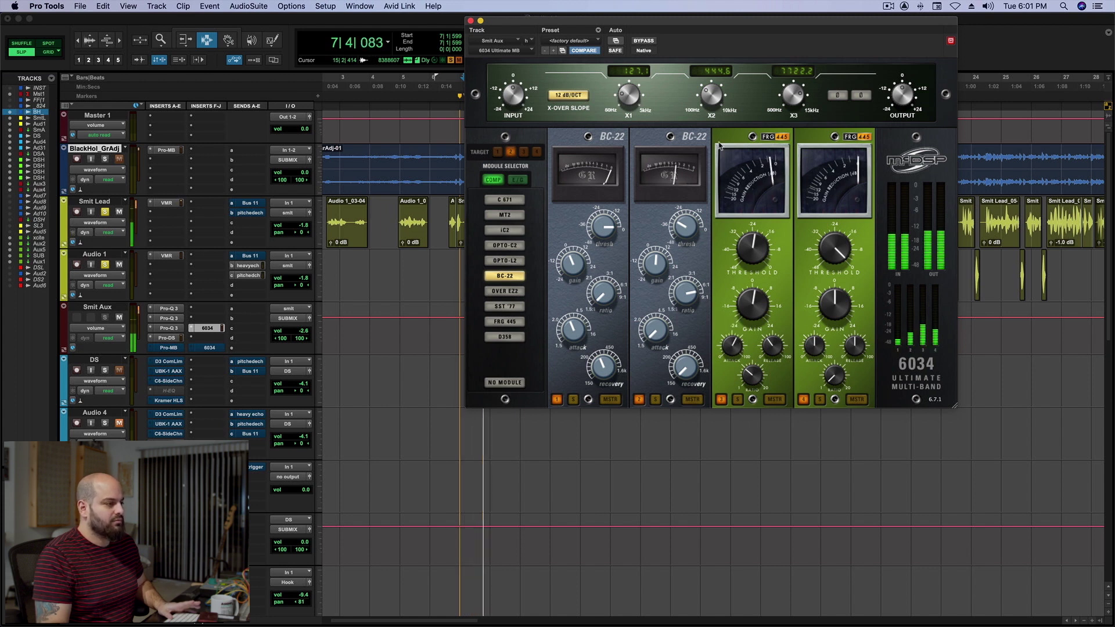
key(space)
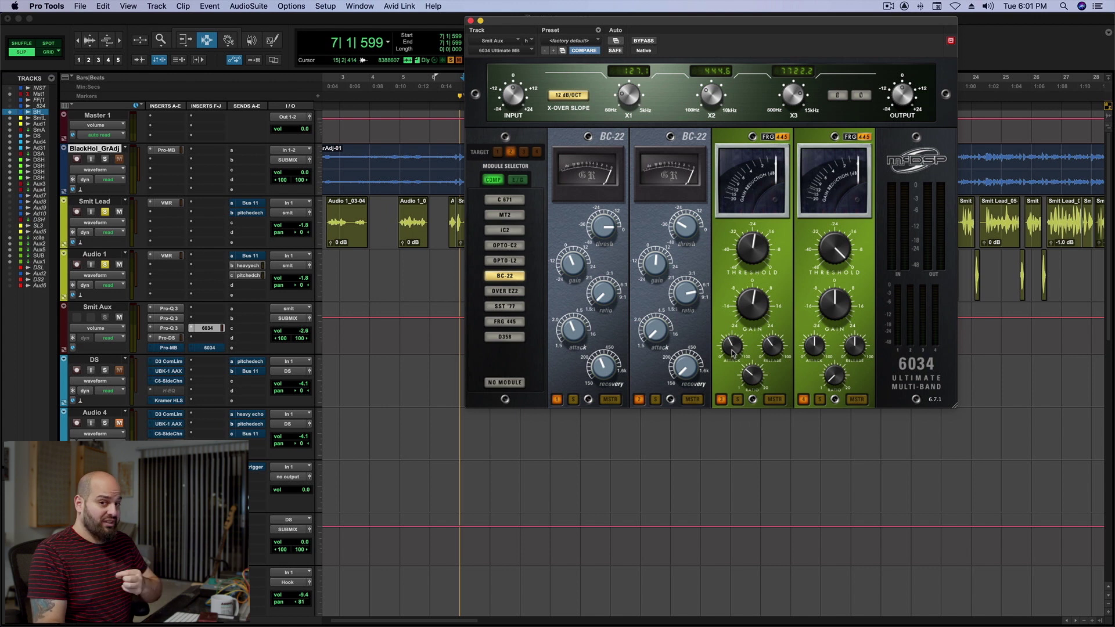
key(space)
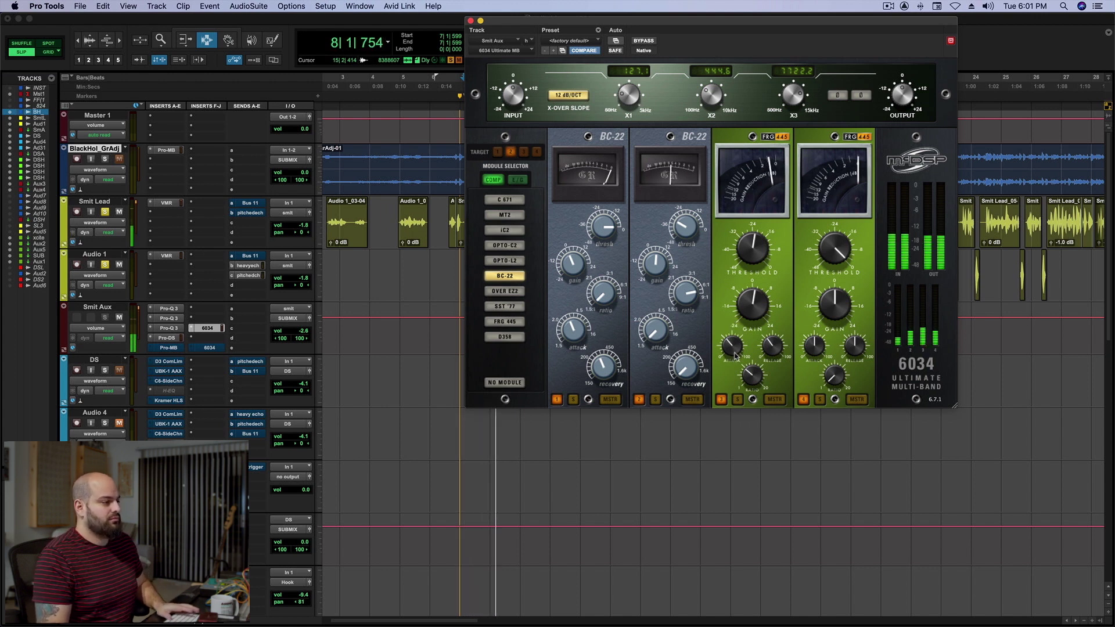
key(space)
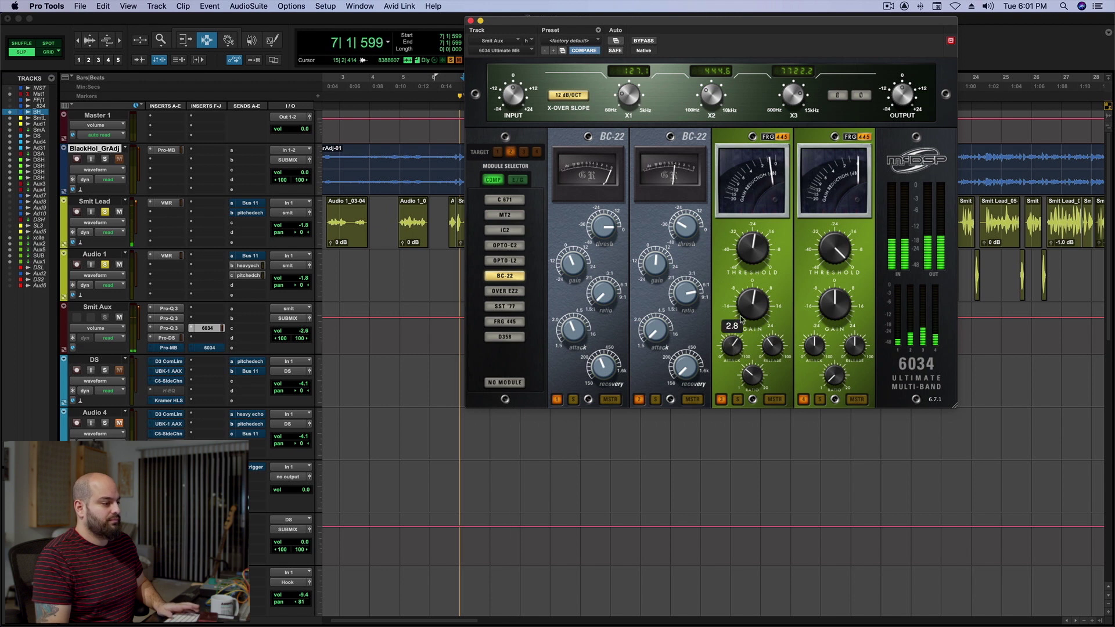
key(space)
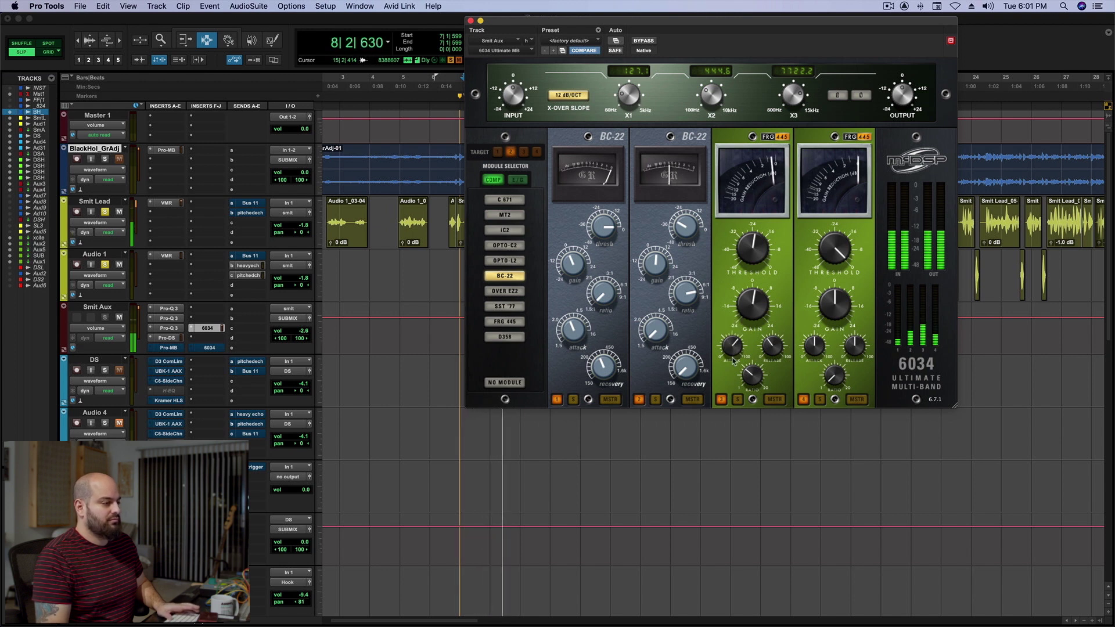
key(space)
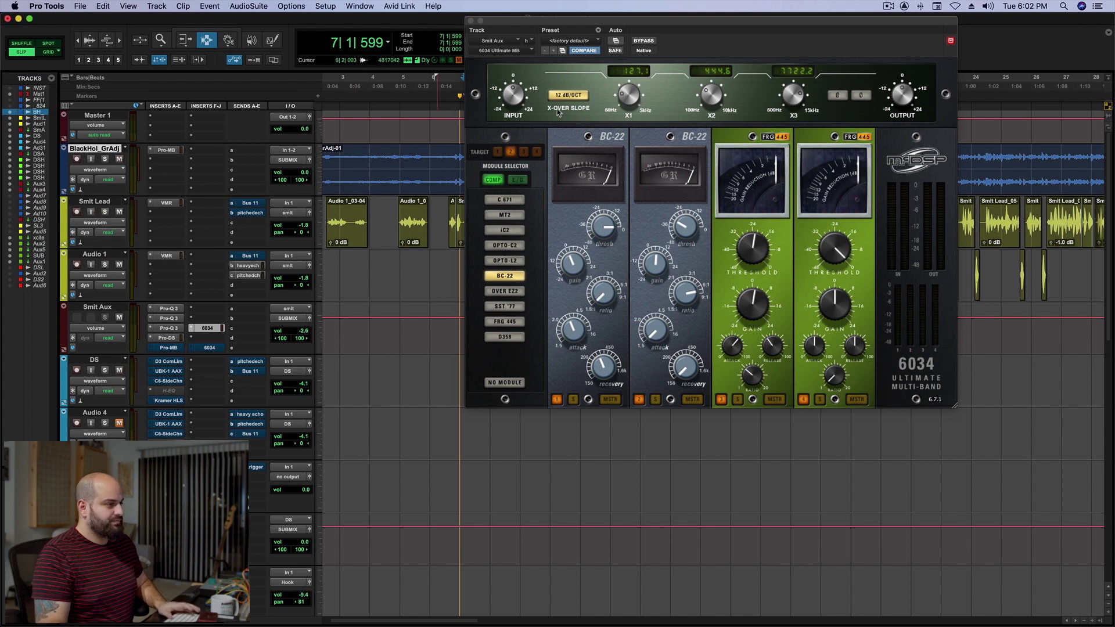
Play the lead vocal with the full mix and compare the 6034 bypassed and active
key(space)
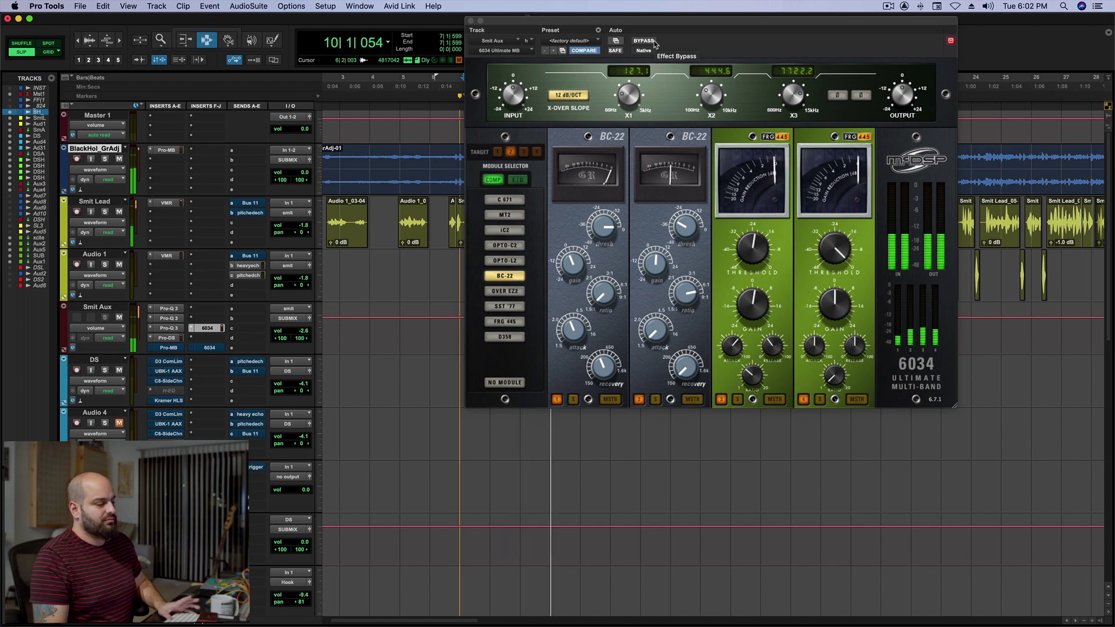
key(space)
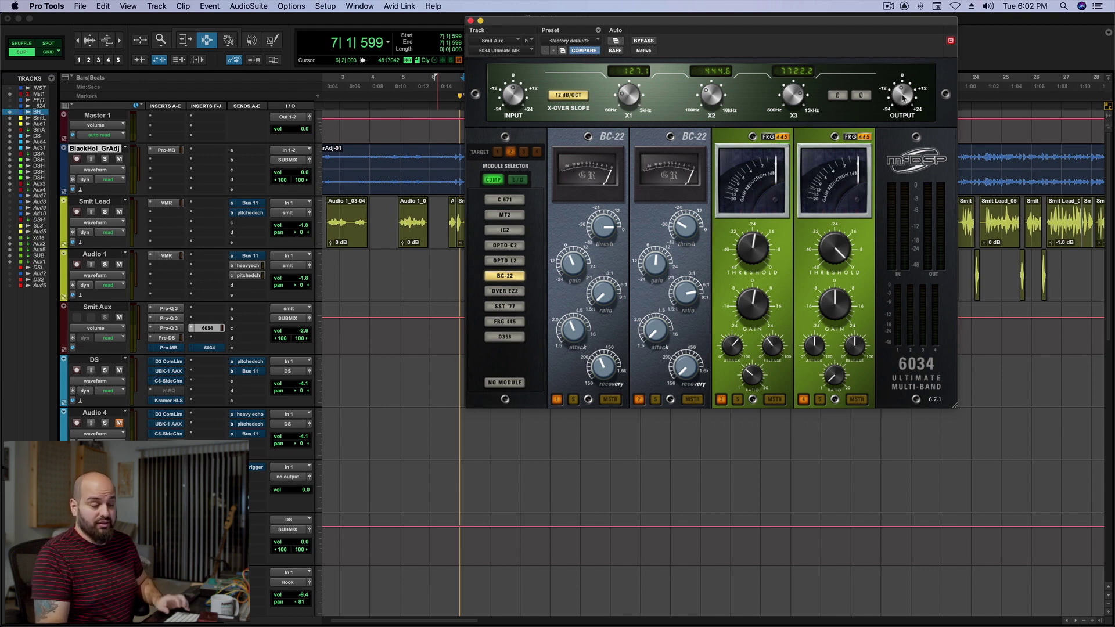
key(space)
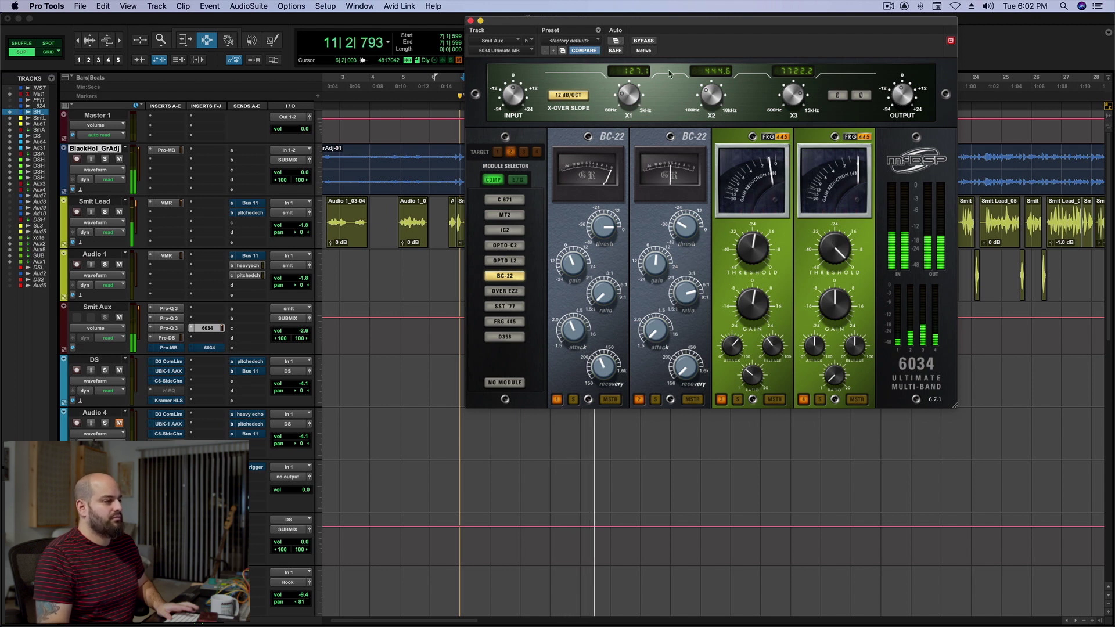
click(644, 42)
key(space)
key(space)
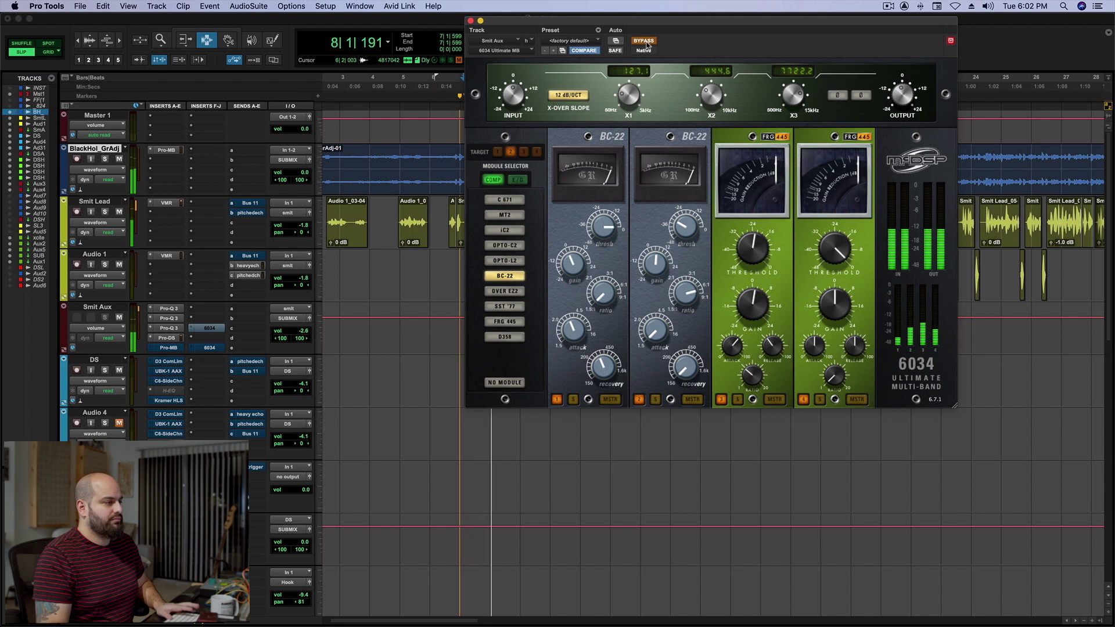
click(644, 41)
key(space)
key(space)
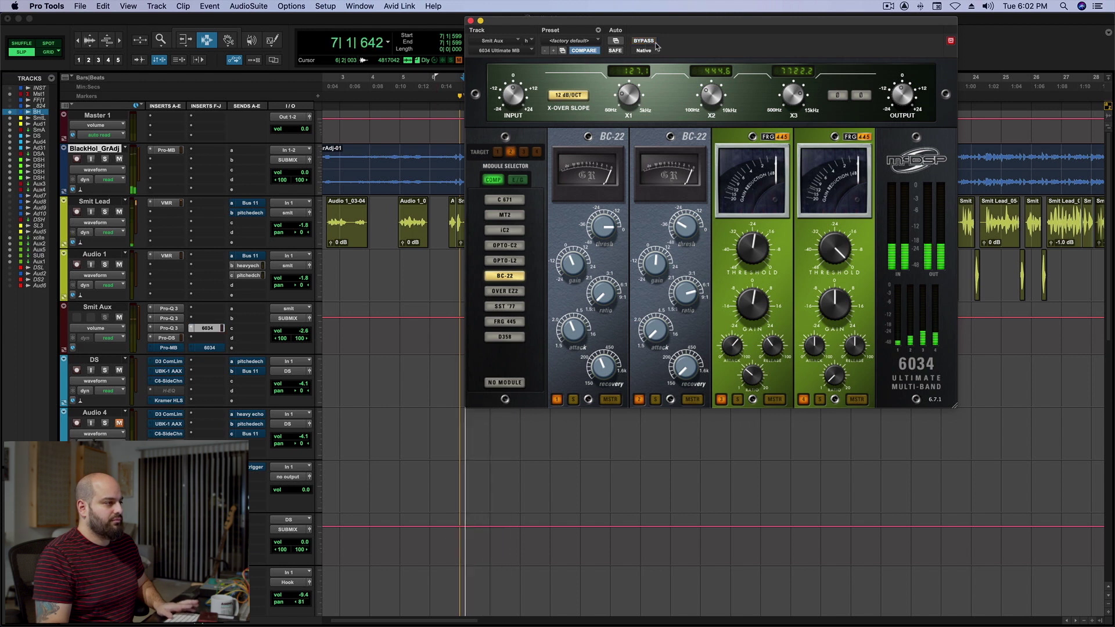